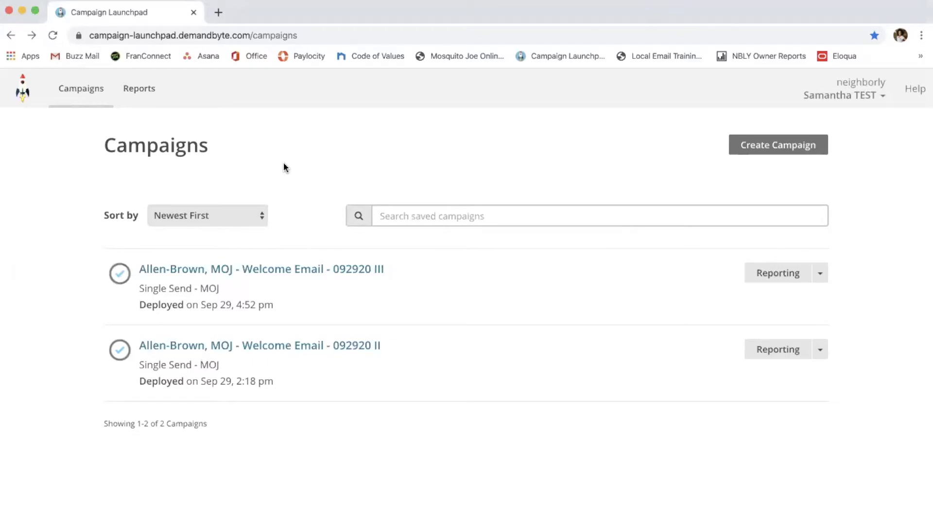
Create a campaign from the Single Send - WDG template and save the "MOJ of TEST - Customers" contact segment as its recipients.
left_click(744, 149)
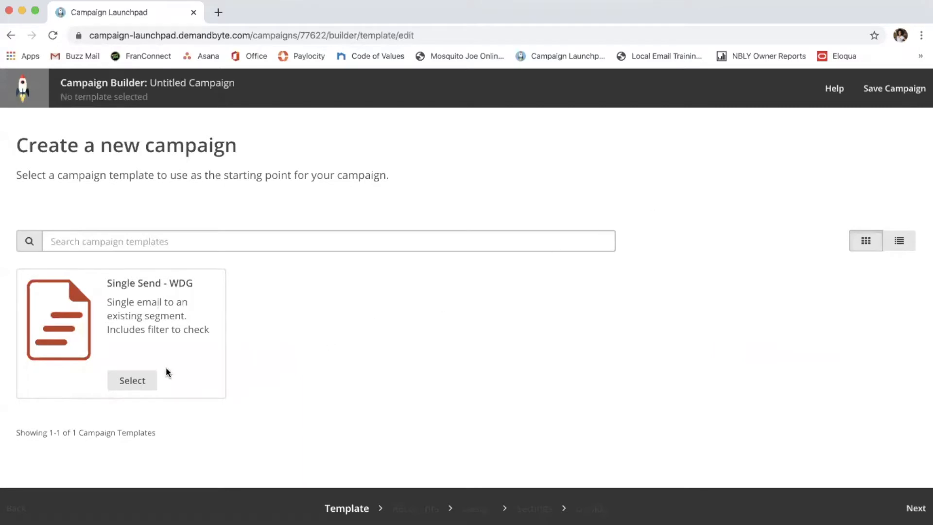
left_click(139, 383)
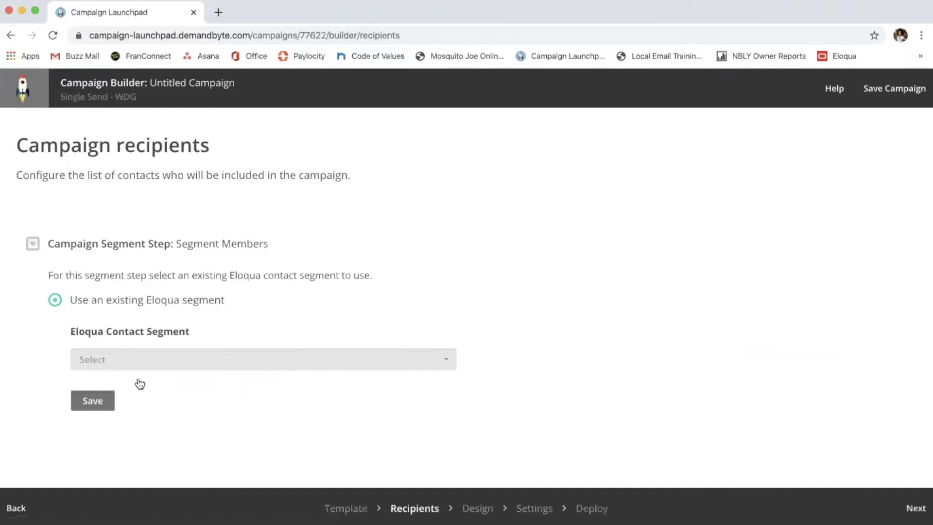
left_click(133, 366)
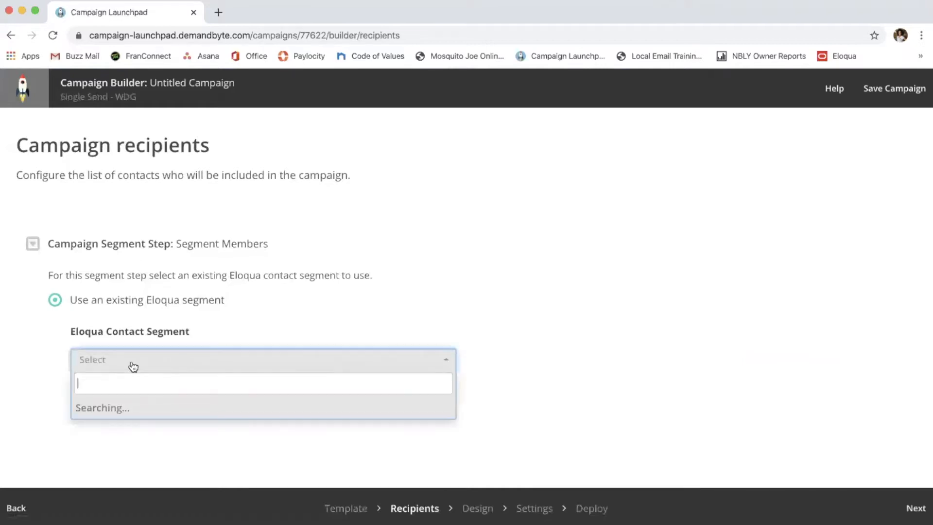
type("allen")
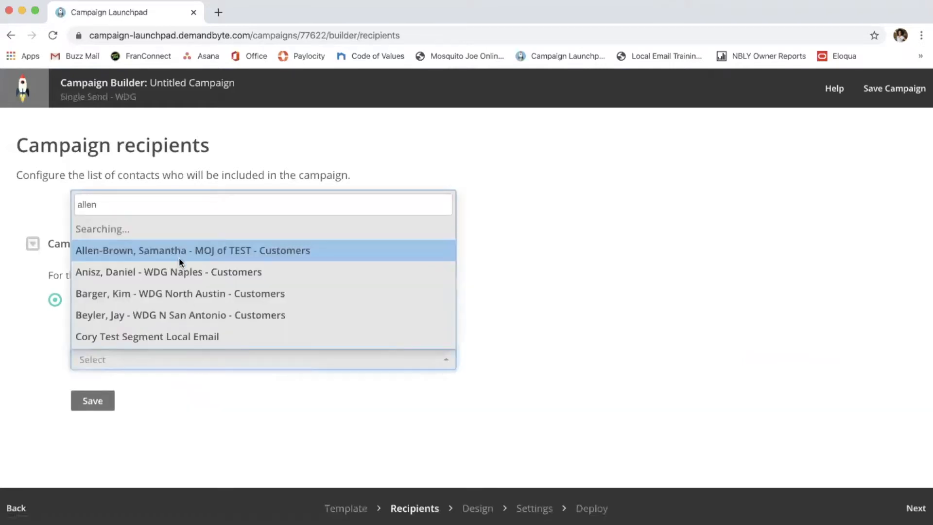
left_click(165, 336)
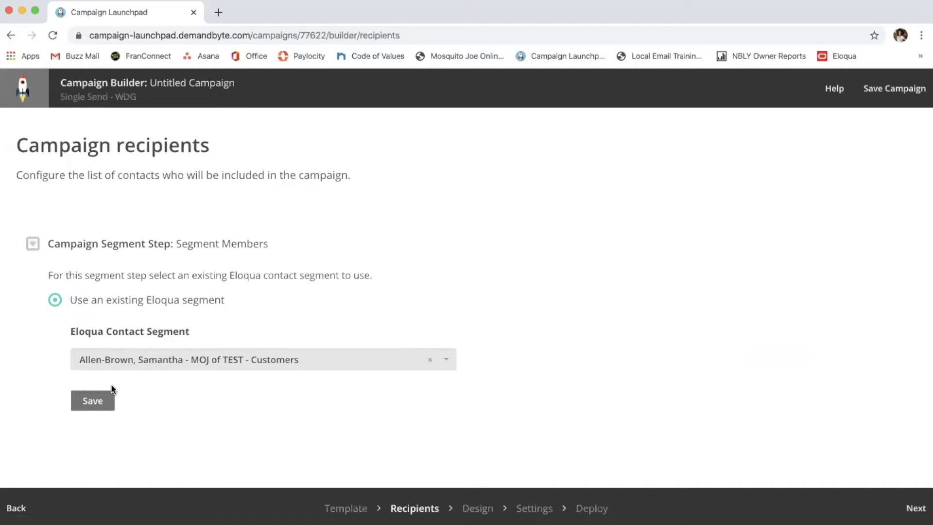
left_click(96, 401)
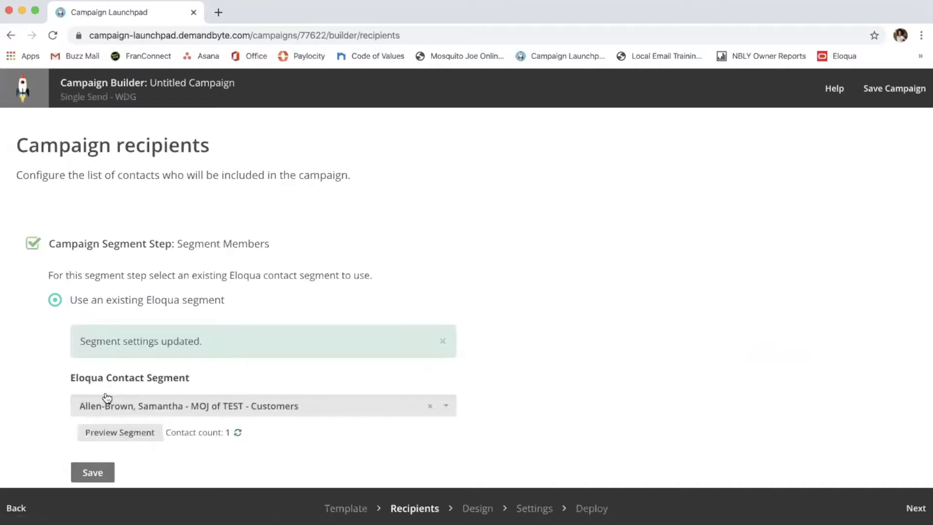
Check the segment's contact count and preview the list of contacts it contains.
left_click_drag(166, 432, 232, 434)
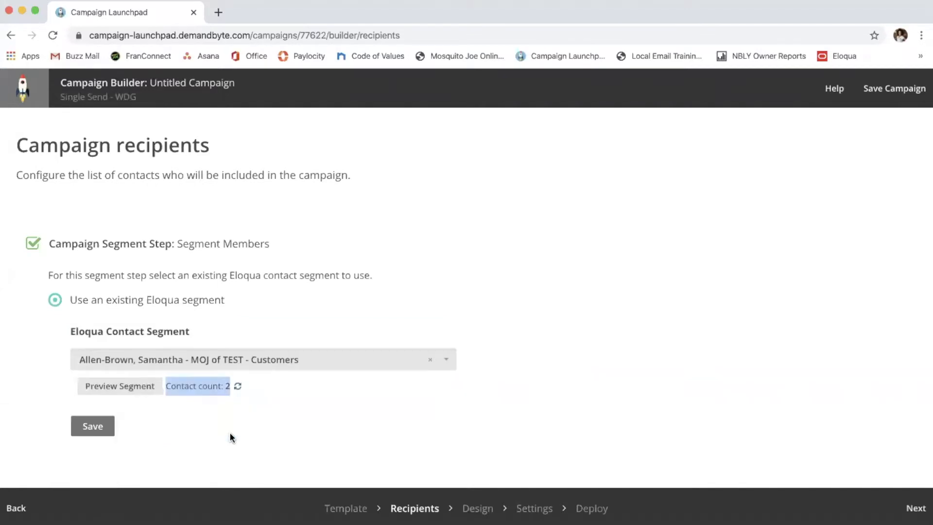
left_click(141, 390)
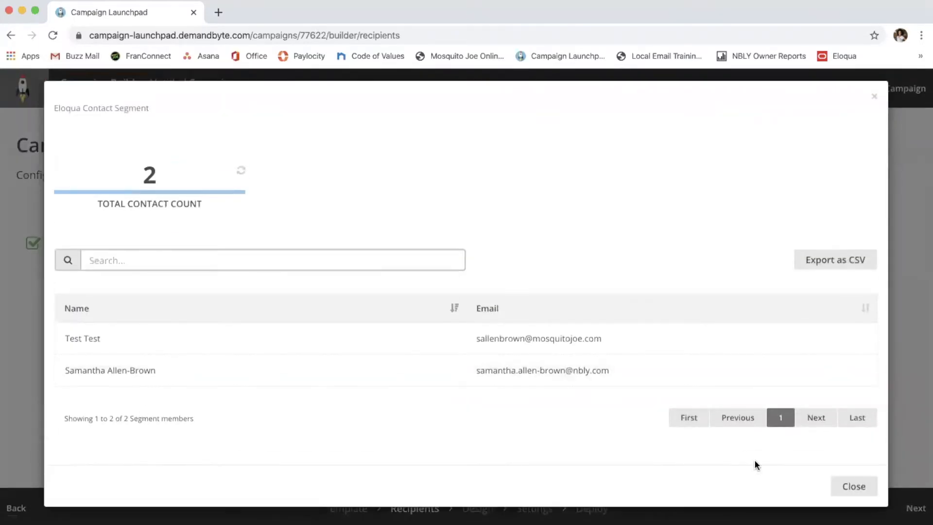
left_click(855, 486)
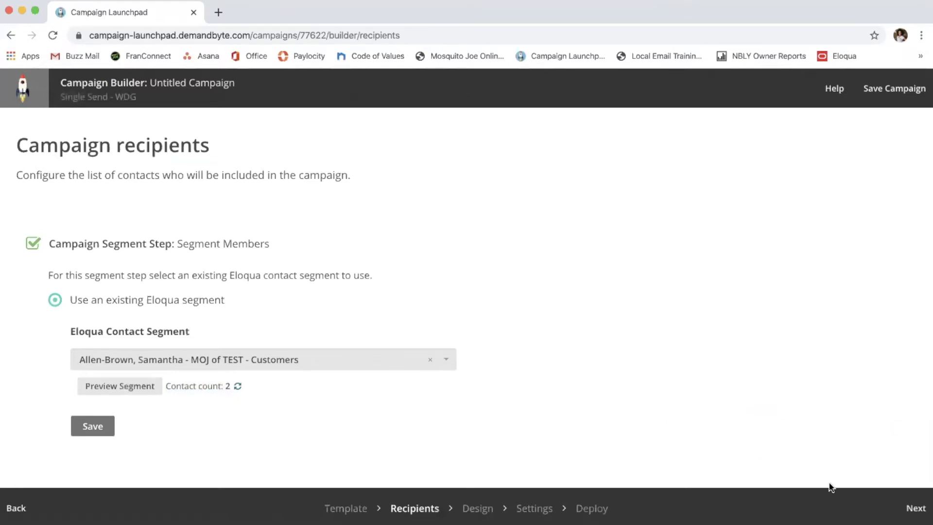
Continue to the campaign's design stage and choose the WDG_DoubleCol_NoMenu_Coupon_CTAButton email template.
left_click(913, 512)
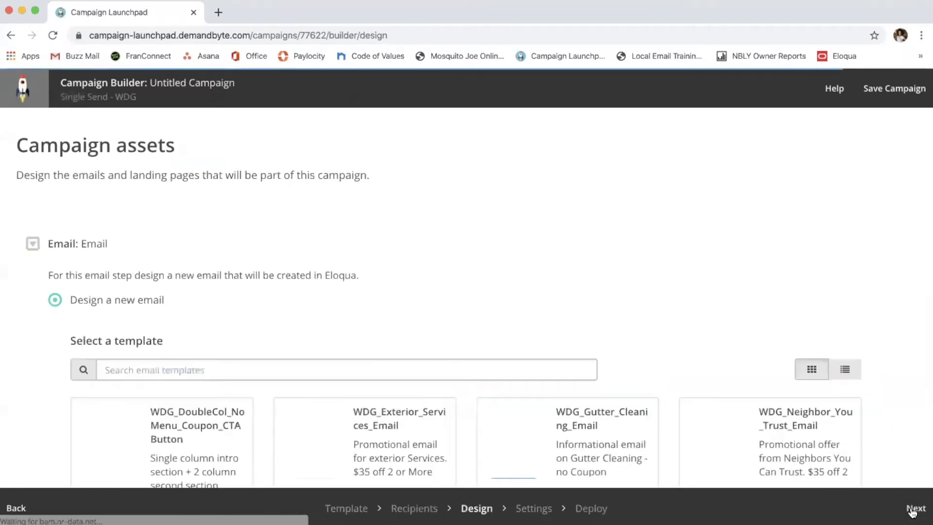
scroll(891, 388, "down", 1)
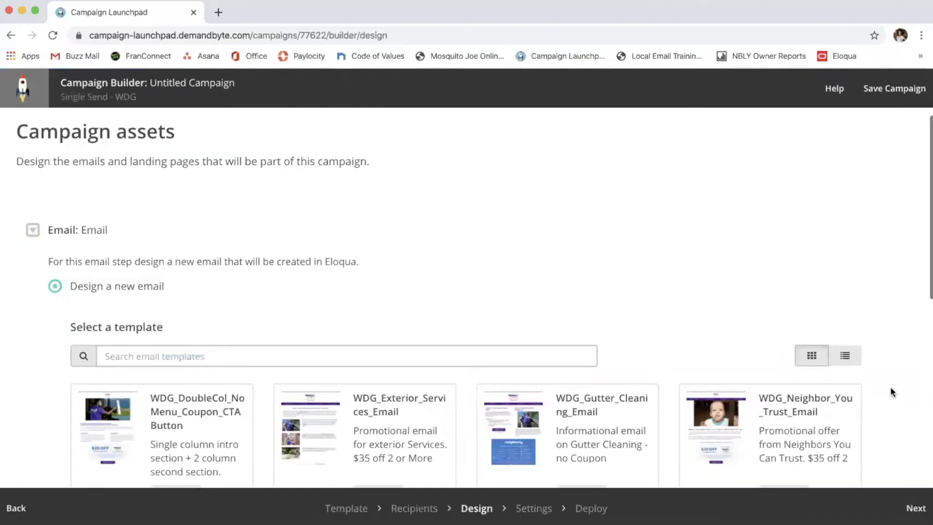
scroll(890, 390, "down", 3)
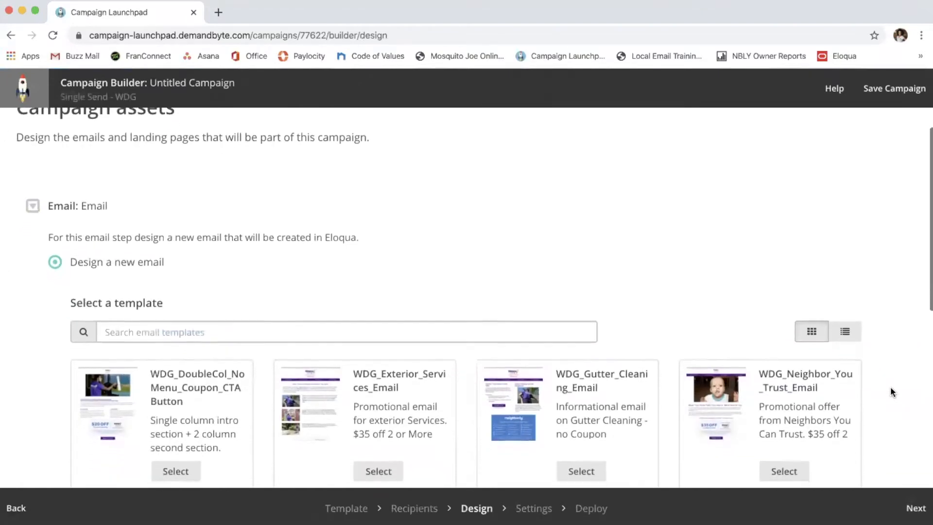
scroll(891, 388, "down", 1)
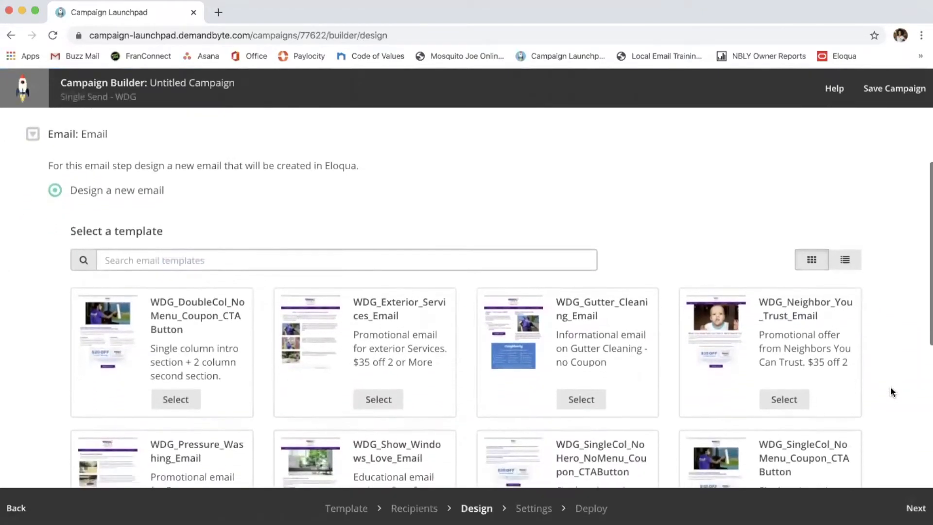
scroll(891, 389, "down", 3)
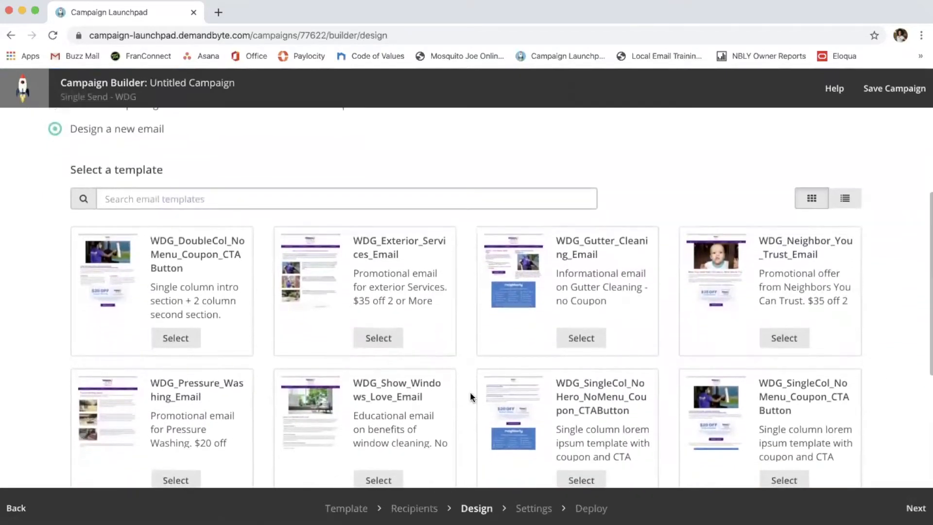
left_click(176, 338)
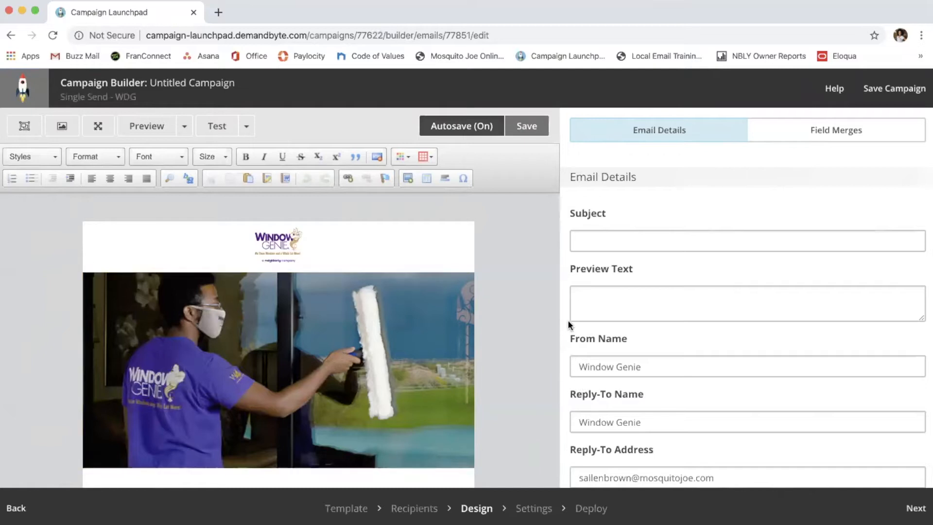
Set the email's subject to "Welcome to Window Genie!".
left_click(582, 240)
type("Welcome to Window")
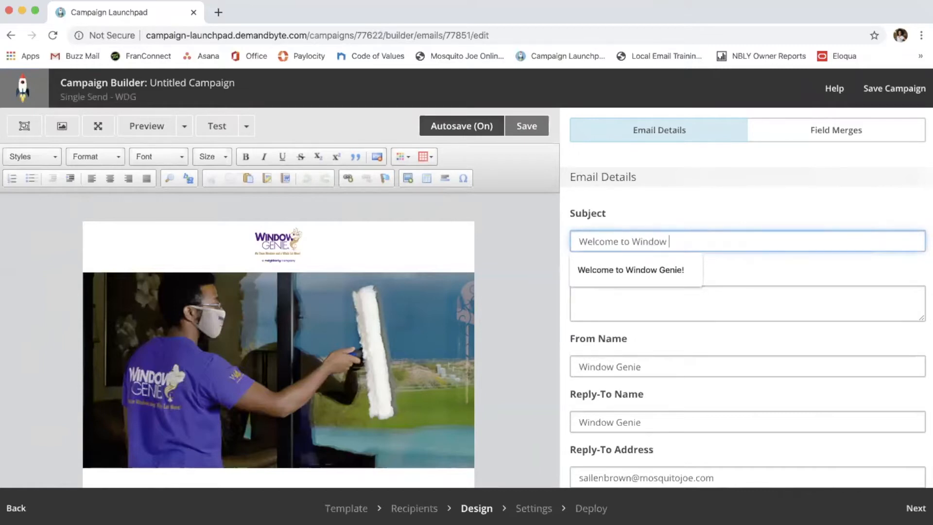
key("Down")
key("Return")
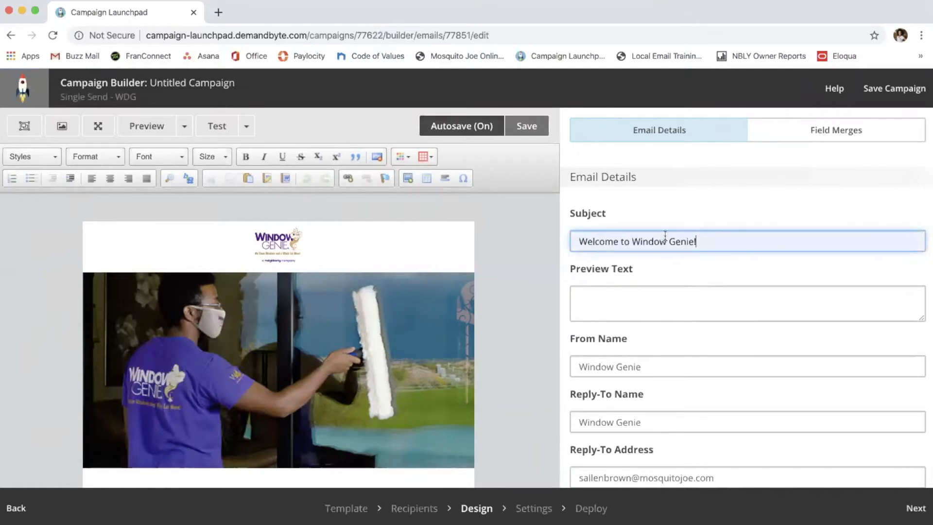
Copy the subject line into the preview text and save the email details.
left_click_drag(702, 235, 571, 240)
key("ctrl+c")
left_click(589, 309)
key("ctrl+v")
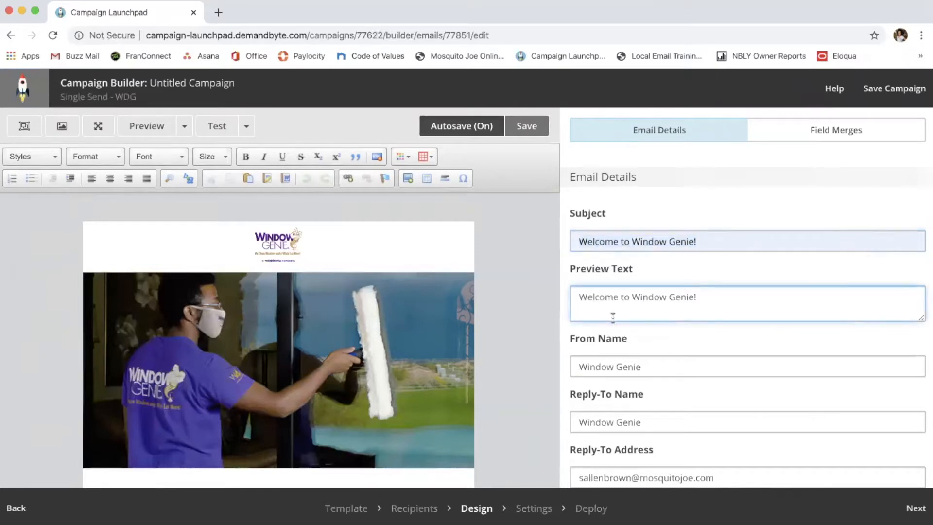
scroll(613, 318, "down", 1)
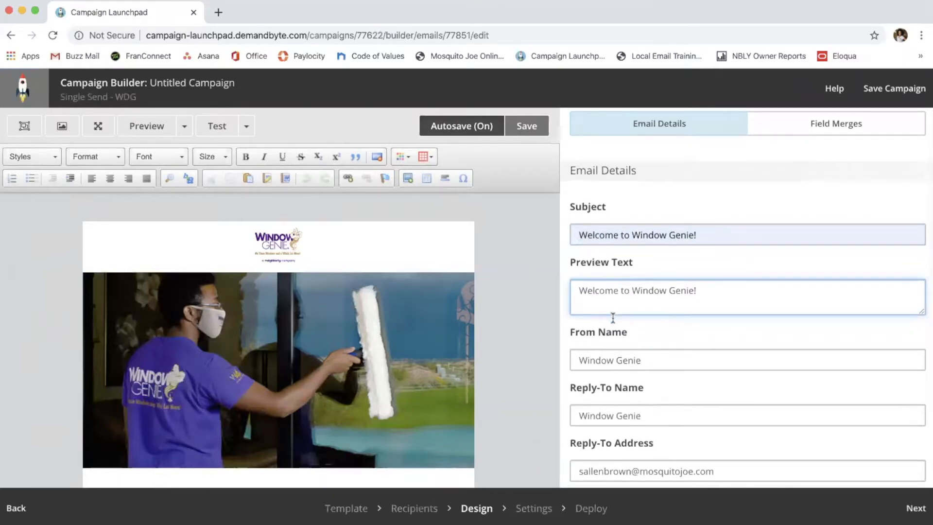
scroll(613, 318, "down", 2)
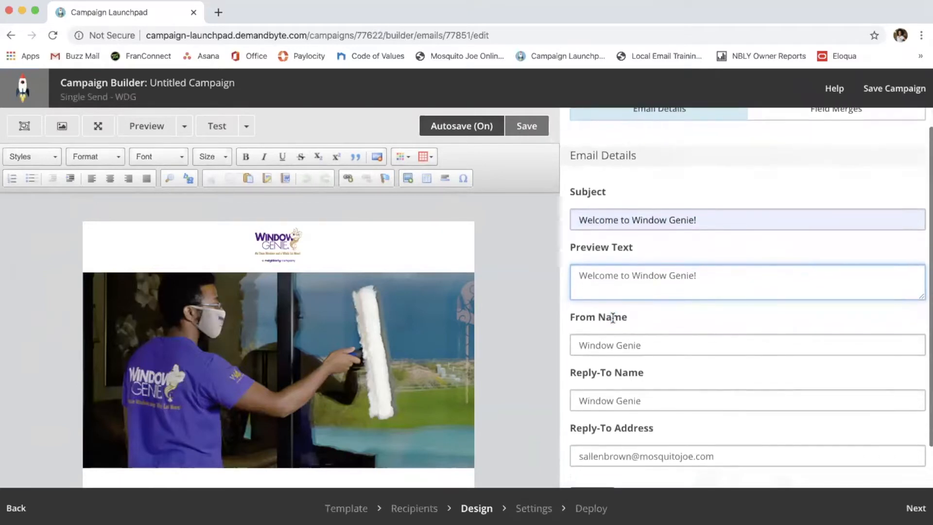
scroll(613, 318, "up", 1)
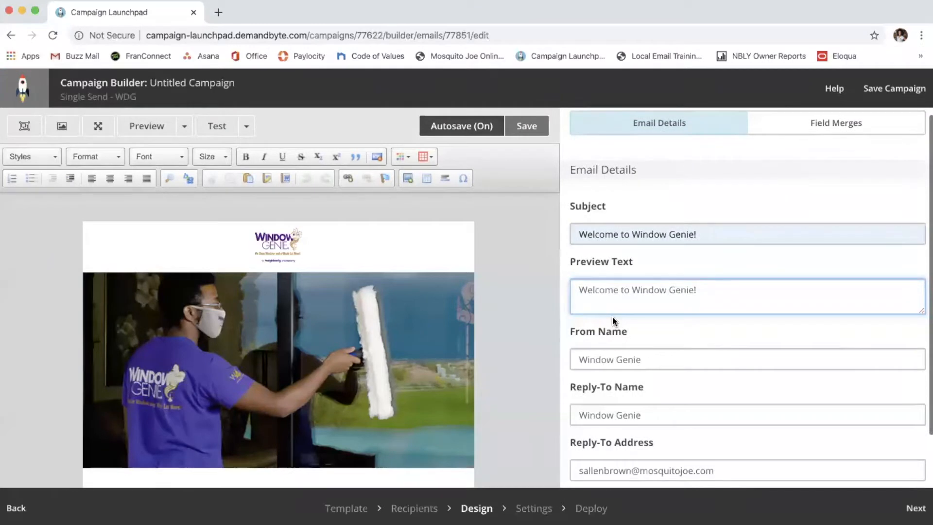
scroll(613, 318, "down", 3)
left_click(593, 447)
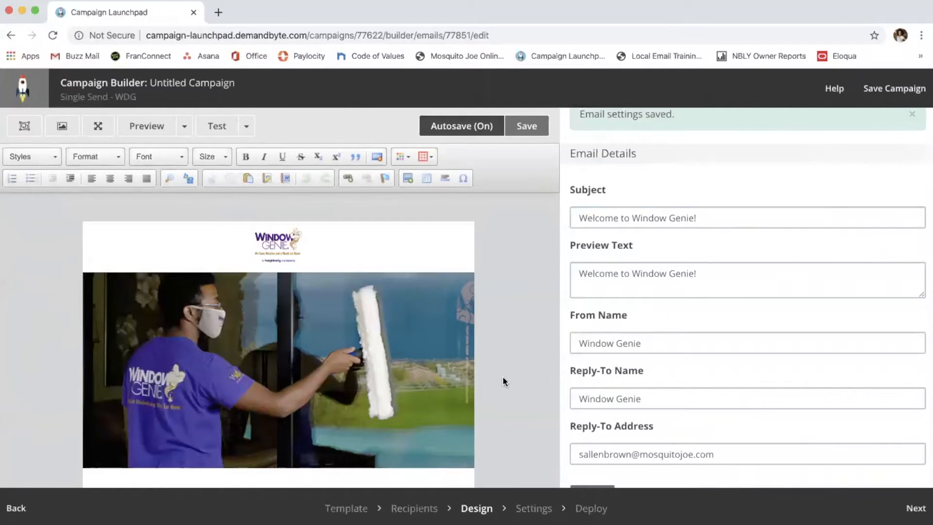
Inspect the image properties and the link URL of the Window Genie logo in the email header.
scroll(502, 376, "down", 1)
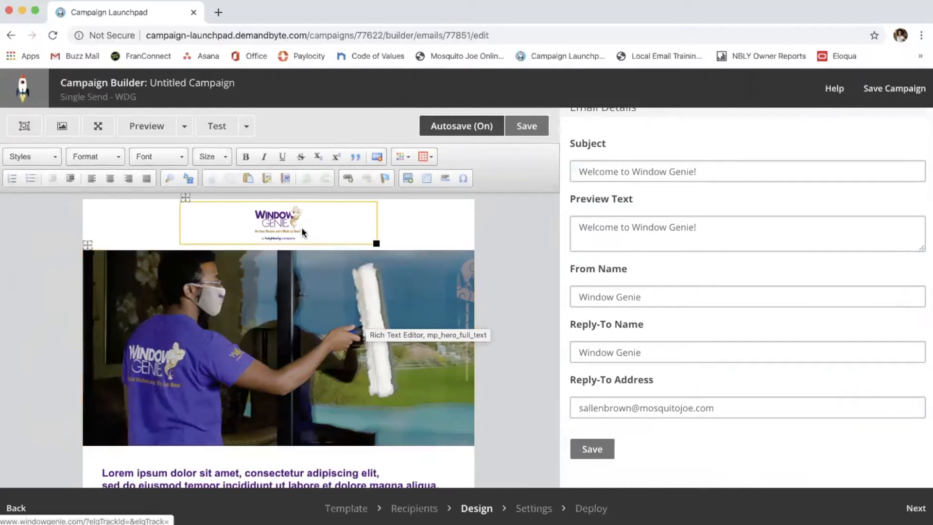
scroll(289, 302, "down", 5)
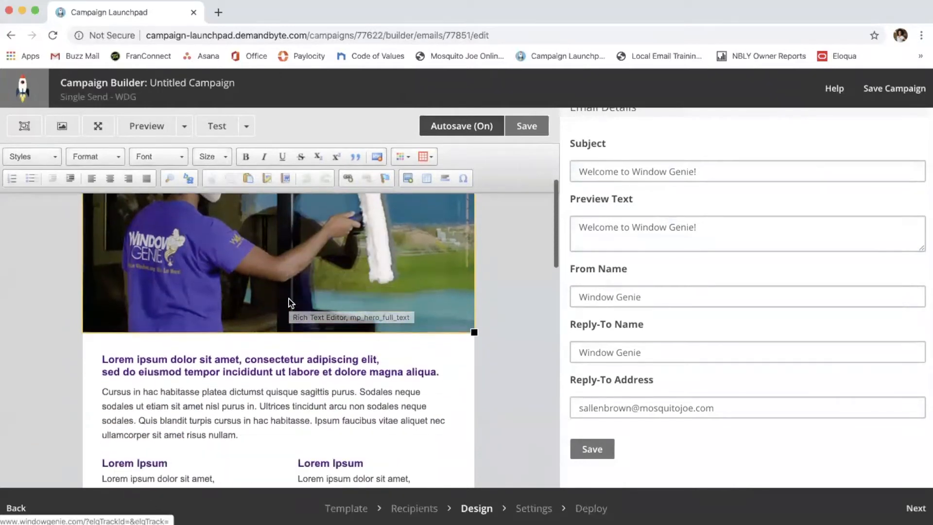
scroll(289, 302, "up", 5)
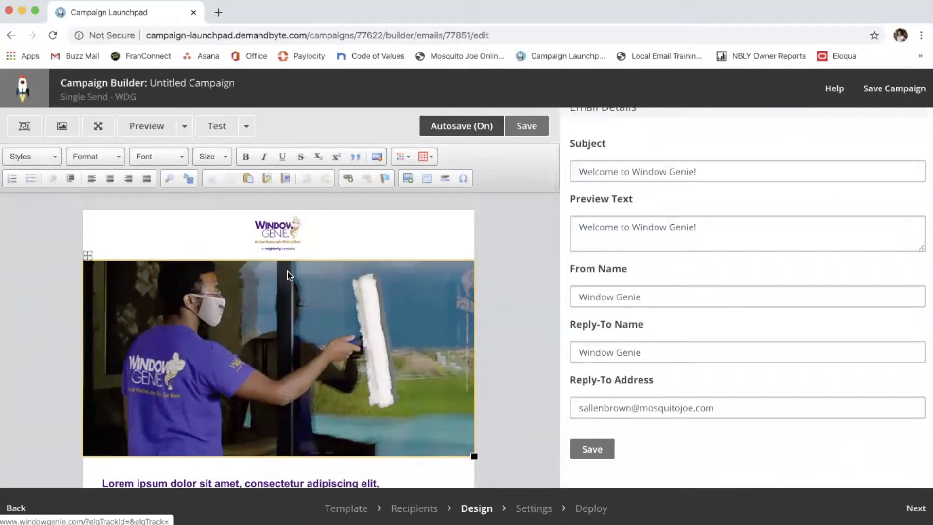
left_click(279, 238)
double_click(279, 237)
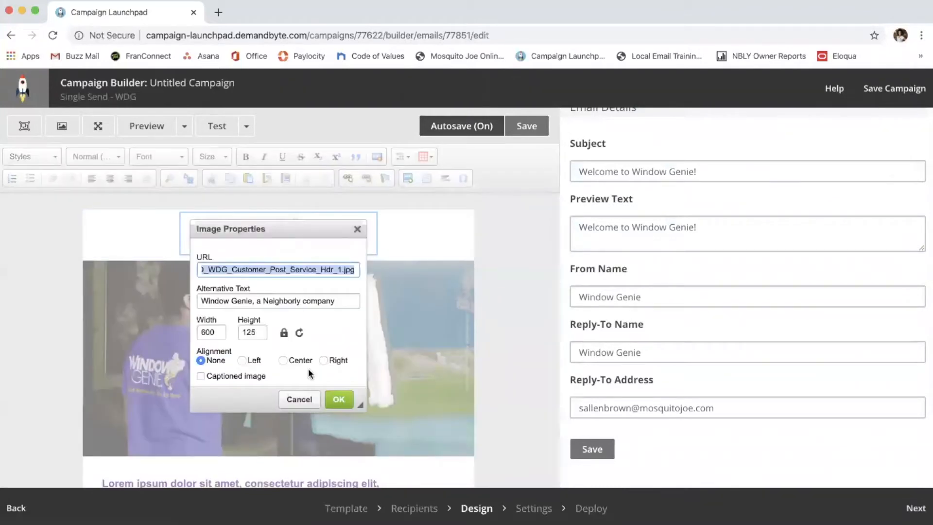
left_click(303, 401)
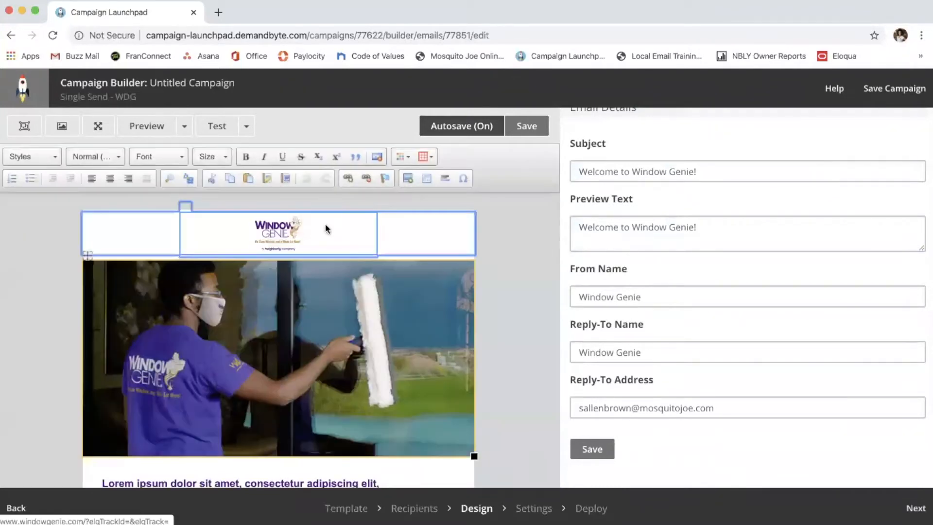
left_click(348, 178)
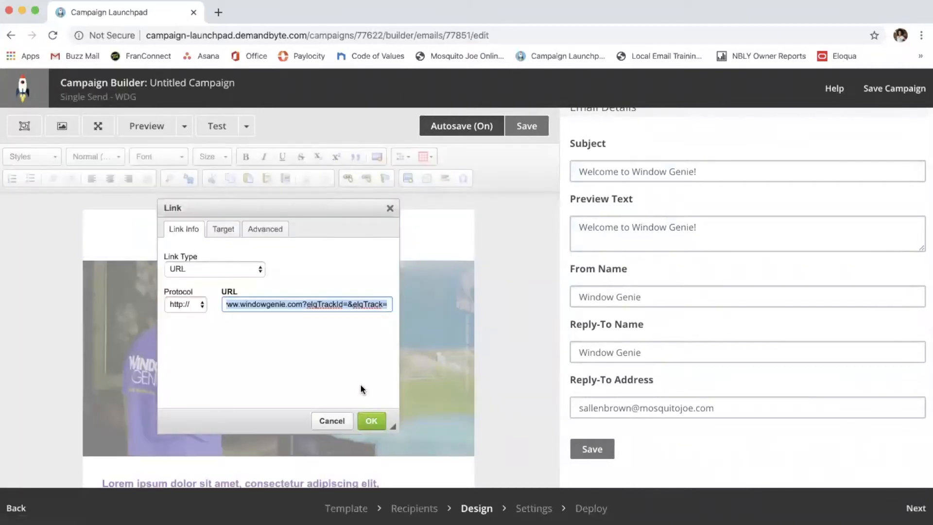
left_click(366, 425)
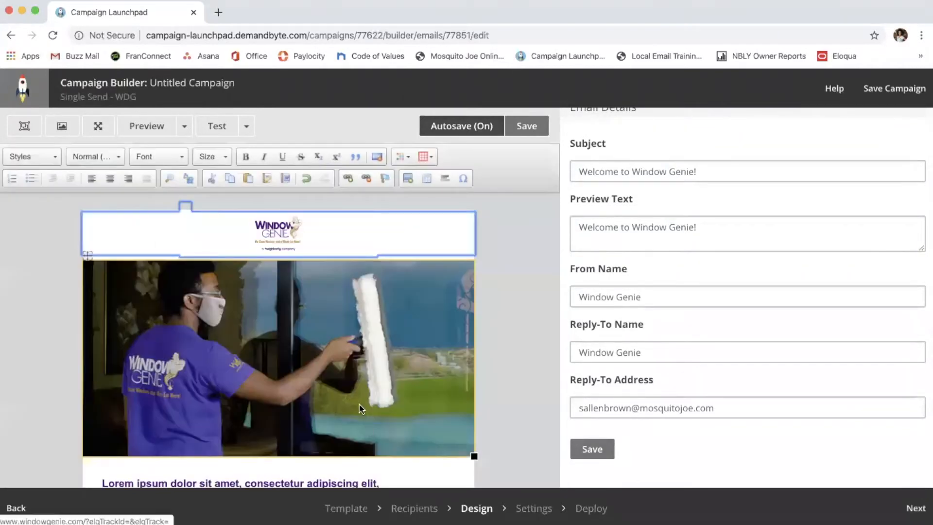
Select the hero photo and browse the existing Eloqua images in the image library.
left_click(358, 390)
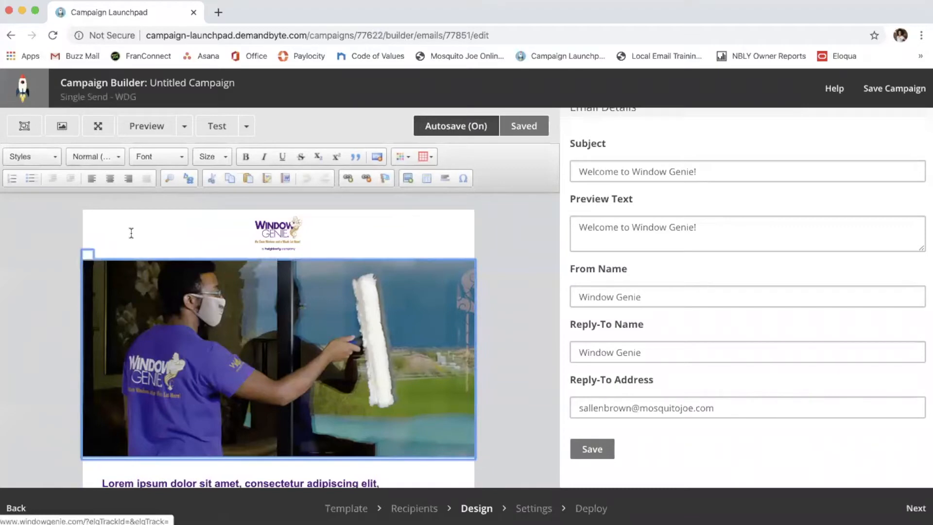
left_click(61, 125)
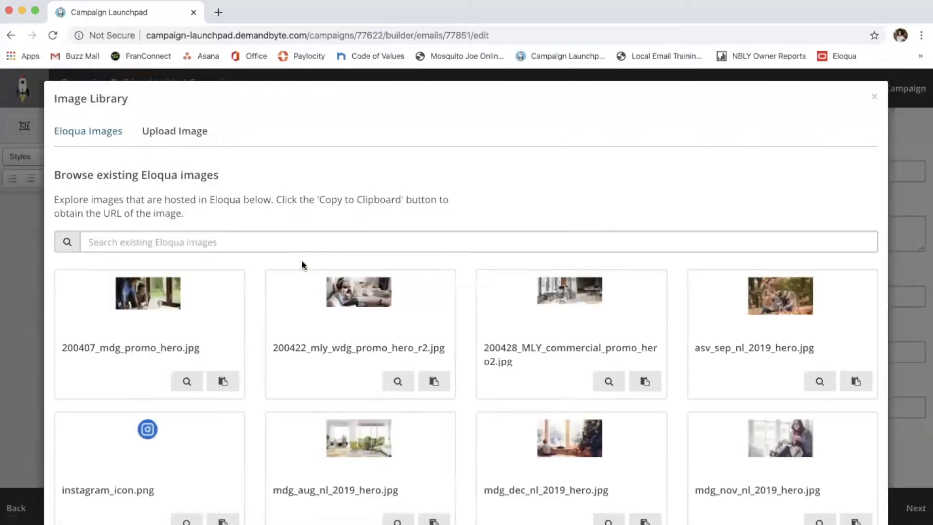
scroll(301, 262, "down", 2)
scroll(302, 265, "down", 3)
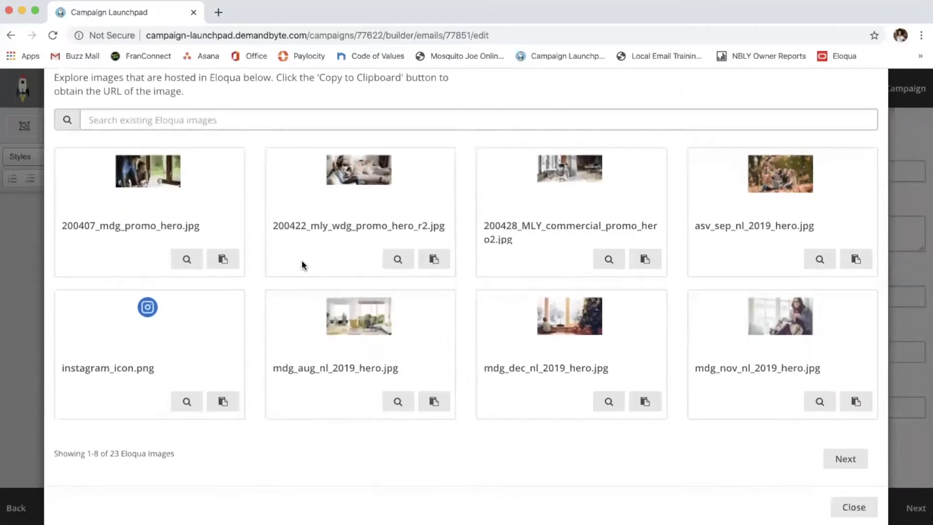
left_click(852, 507)
Replace the placeholder headline below the hero photo with "Welcome to Window Genie!".
scroll(508, 415, "down", 5)
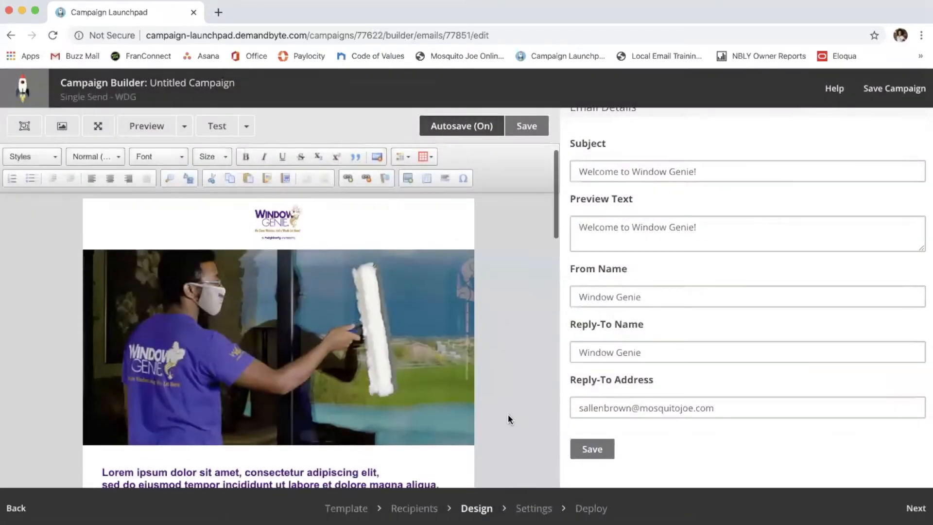
left_click(435, 279)
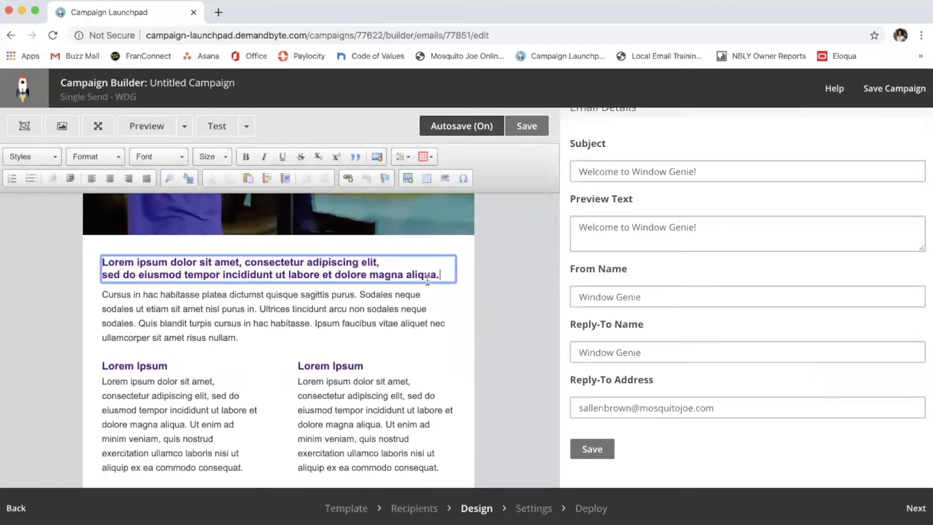
left_click_drag(450, 275, 99, 255)
type("Welc")
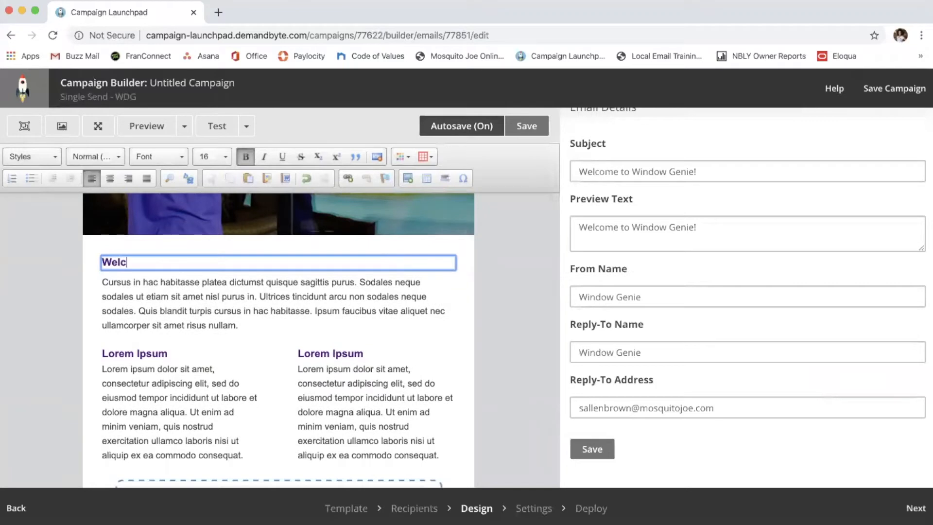
type("ome to Window Genie!")
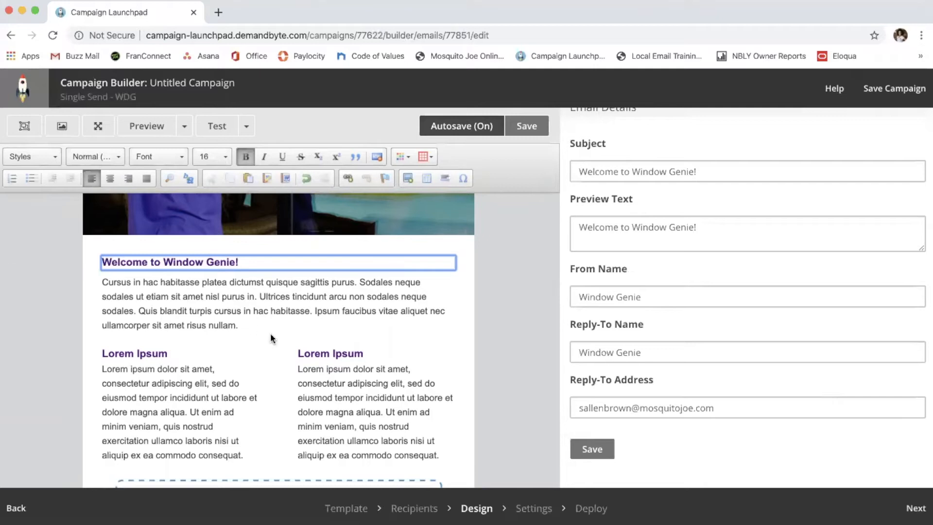
Review the rest of the email: body text, coupon, quote button, Neighborly banner and contact and social footer.
scroll(270, 334, "down", 4)
scroll(270, 335, "down", 2)
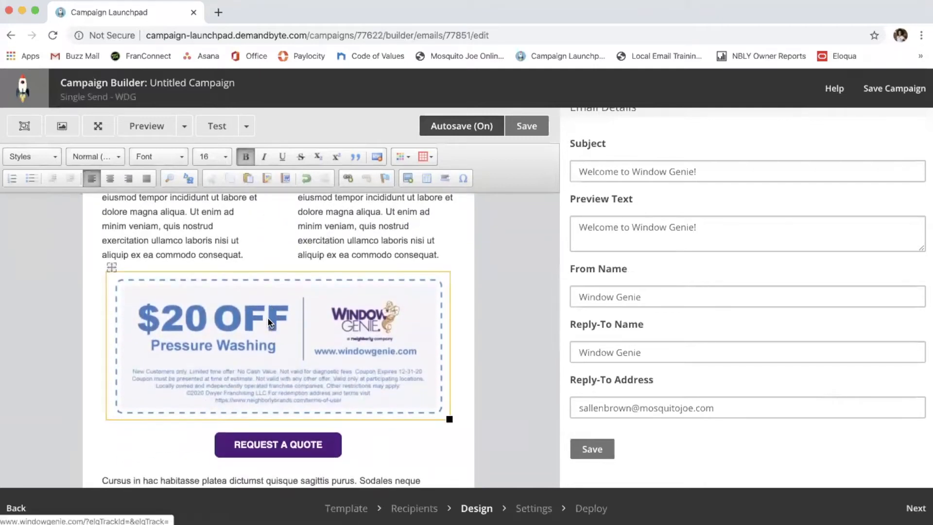
scroll(270, 323, "down", 3)
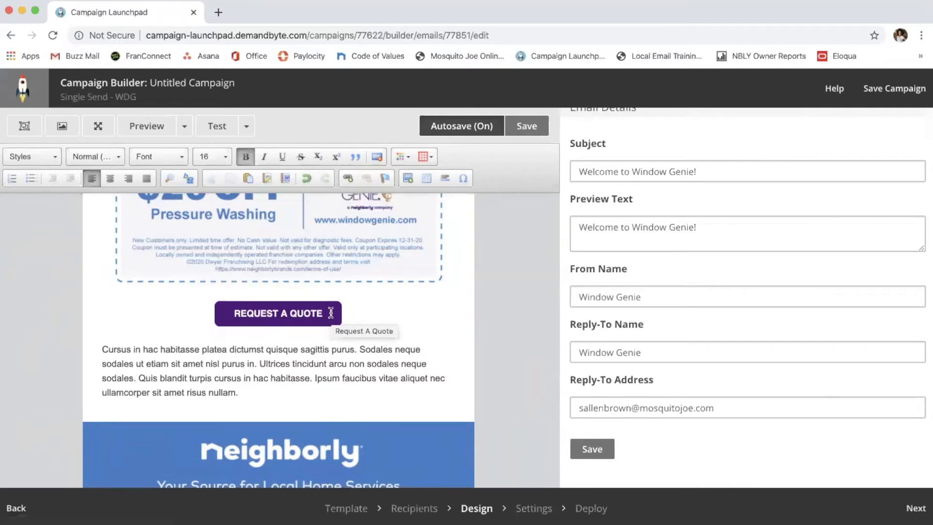
scroll(331, 313, "down", 3)
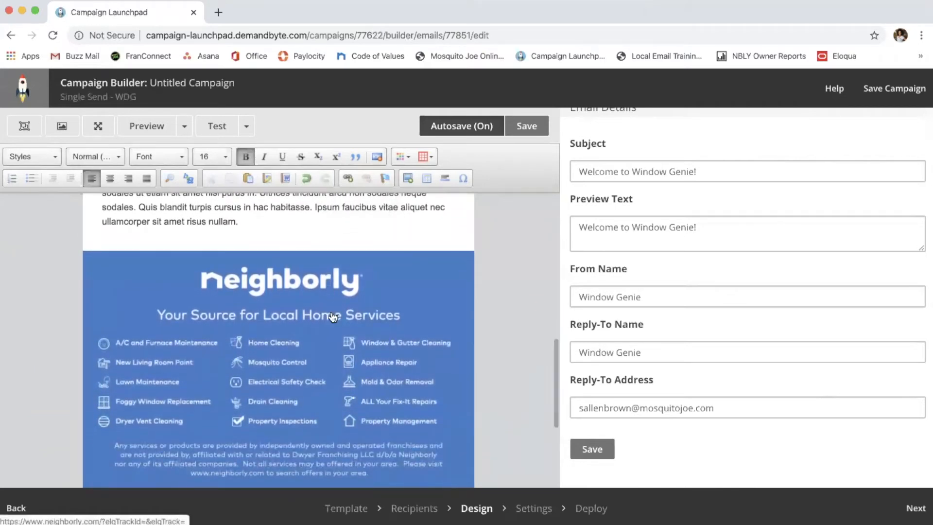
scroll(332, 315, "down", 2)
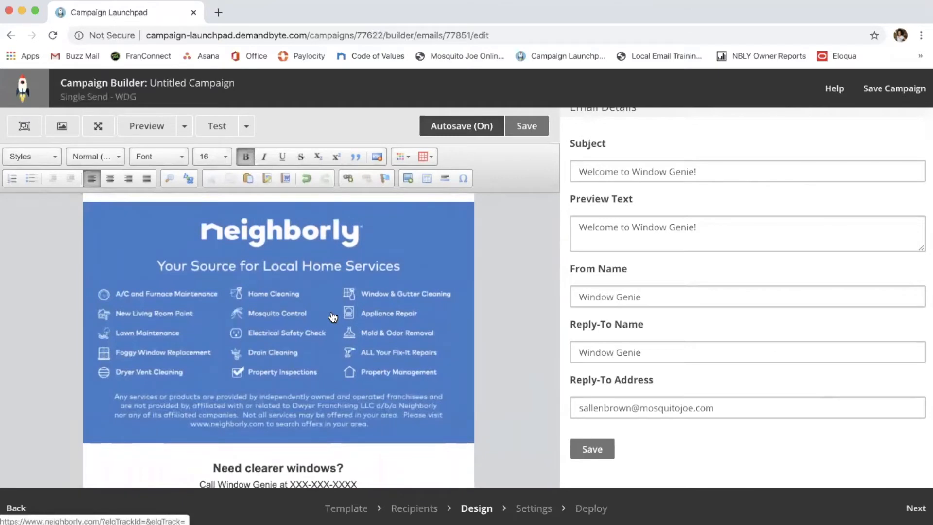
scroll(333, 317, "down", 4)
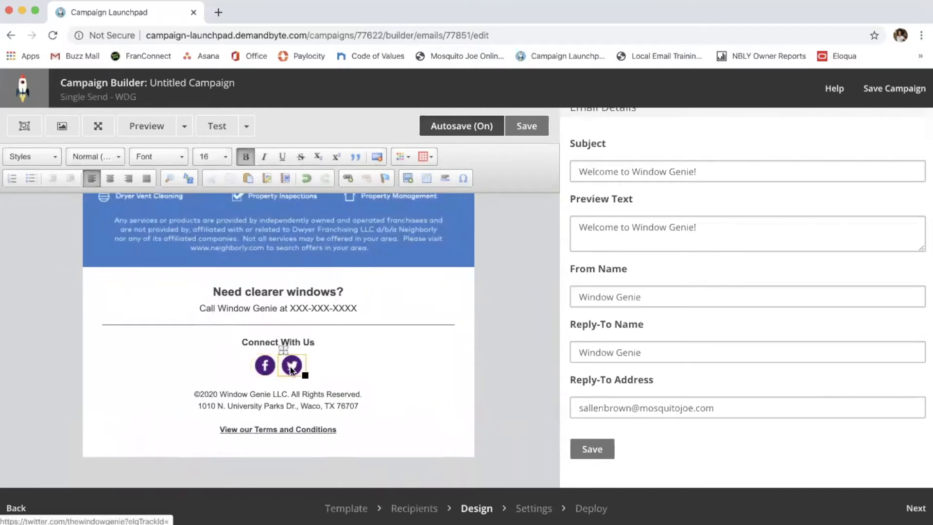
scroll(342, 273, "up", 5)
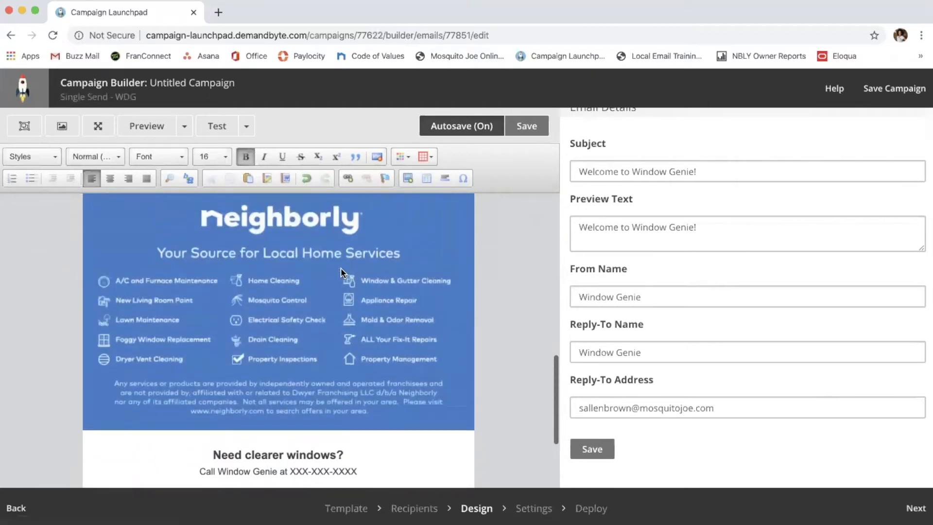
scroll(342, 273, "up", 15)
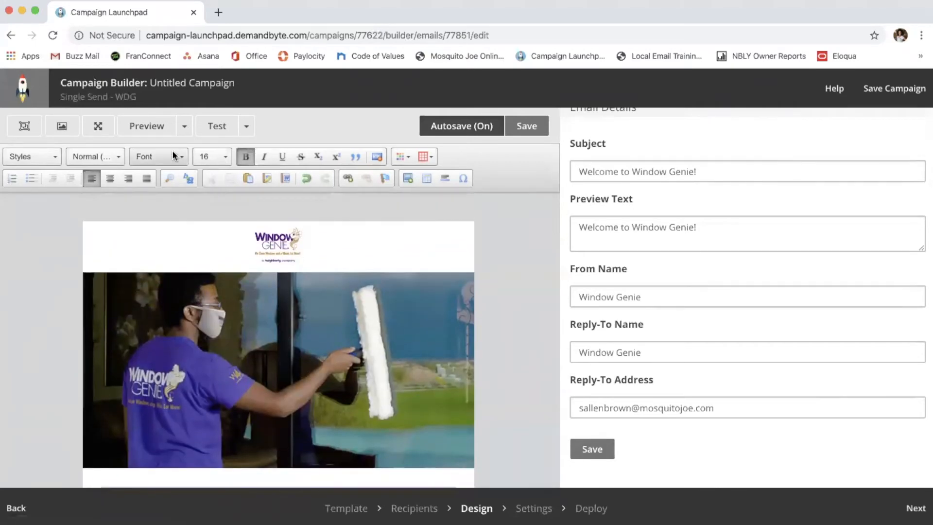
Preview the email, check its hero, body text and coupon sections, and close the preview.
left_click(159, 130)
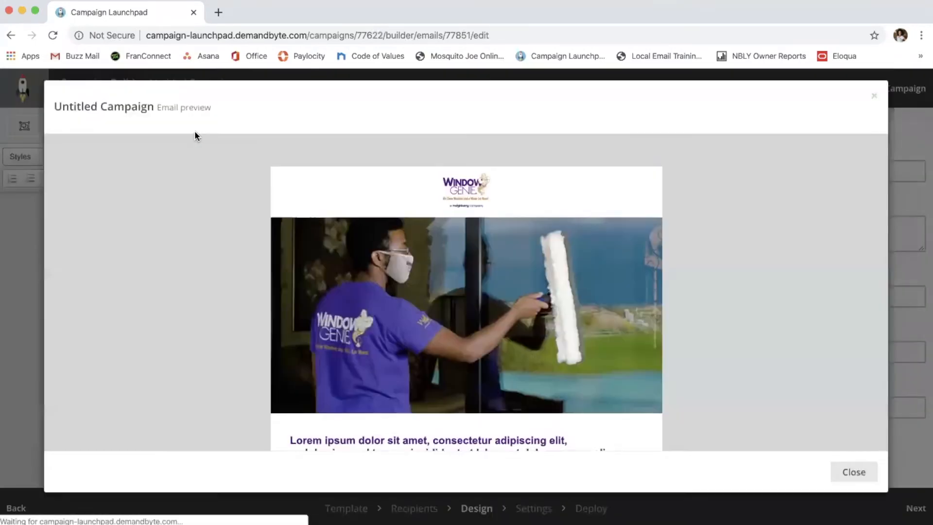
scroll(408, 313, "down", 2)
scroll(409, 314, "down", 6)
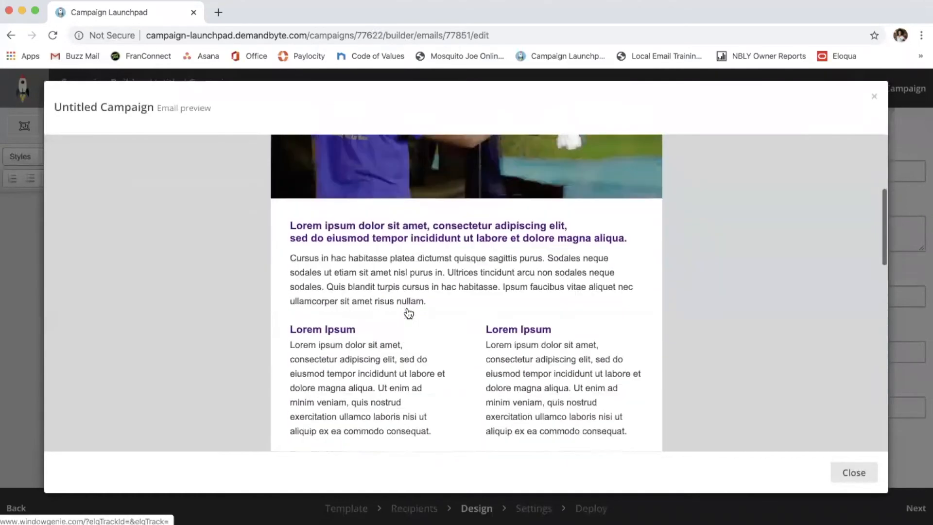
scroll(408, 309, "down", 2)
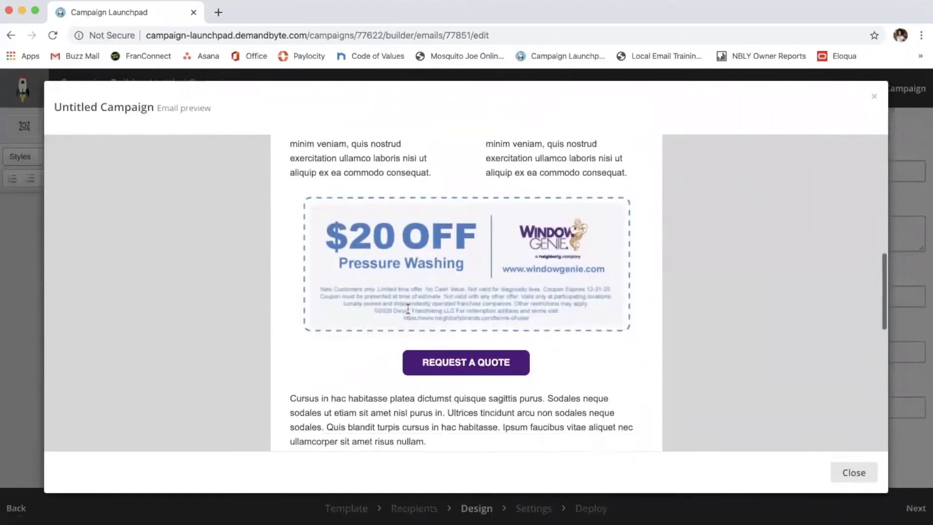
left_click(868, 479)
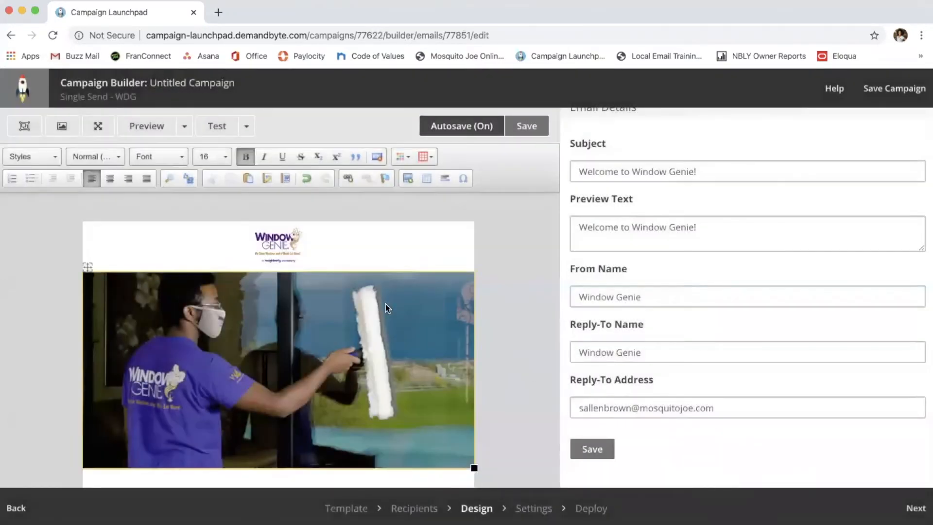
Send a test of the email and leave the email editor for the campaign assets page.
left_click(215, 128)
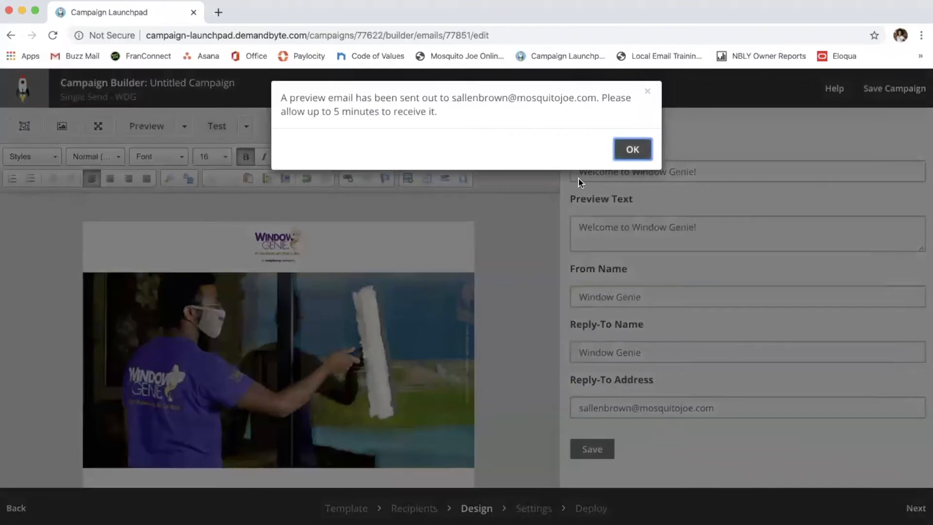
left_click(630, 152)
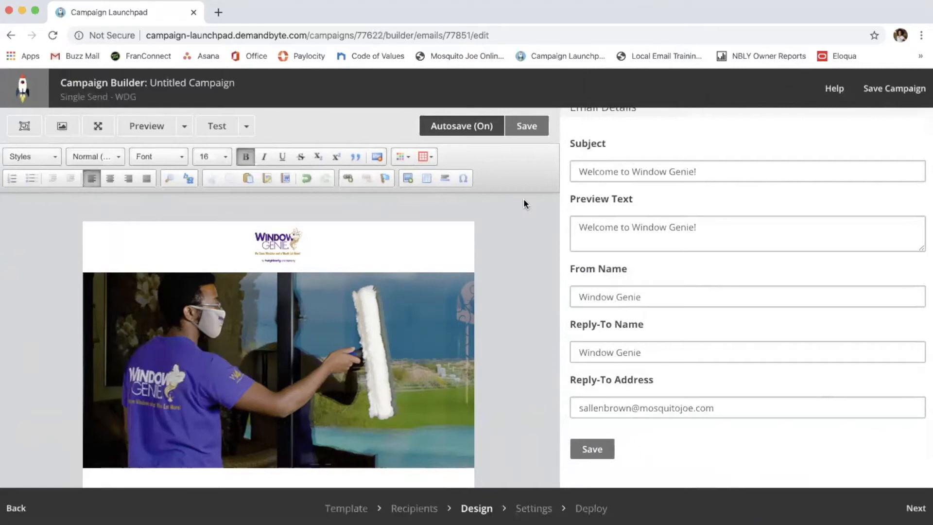
left_click(915, 517)
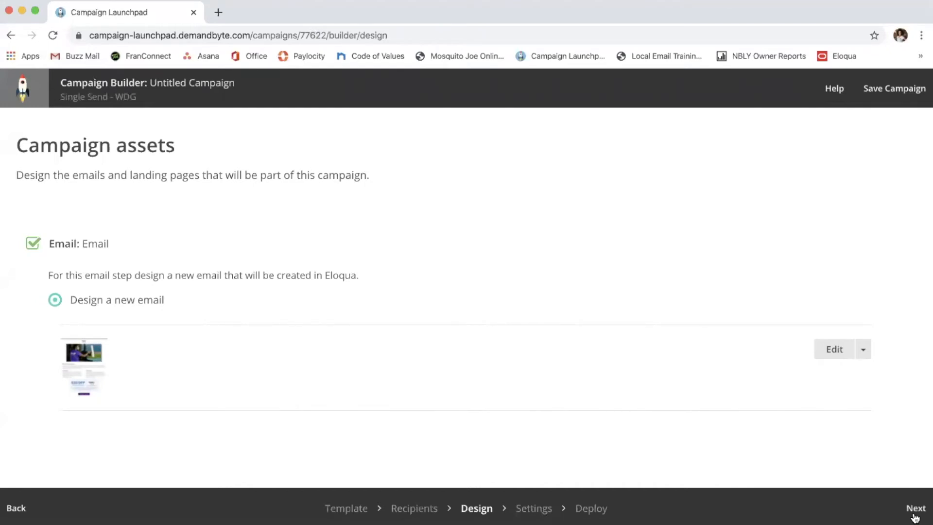
Name the campaign with "WDG", the sender's last name and "Welcome Test", separated by hyphens, and save the campaign settings.
left_click(915, 517)
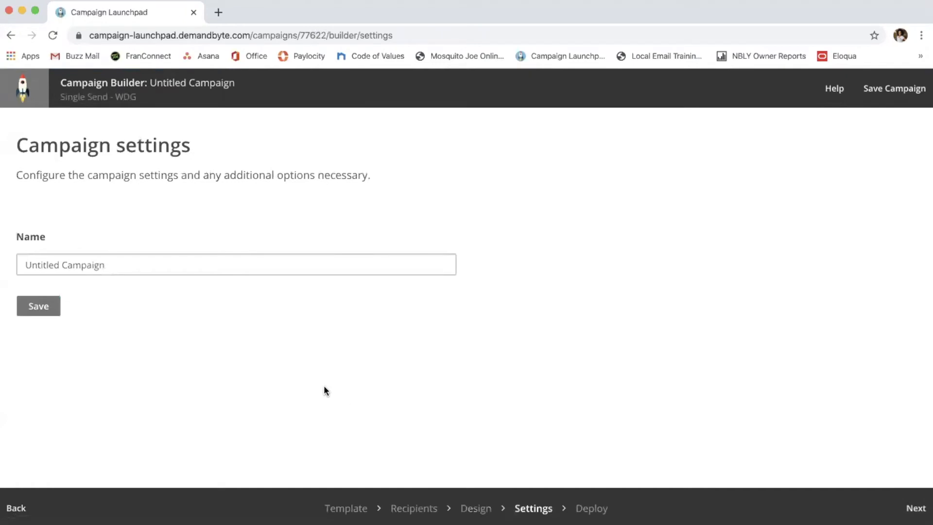
triple_click(192, 265)
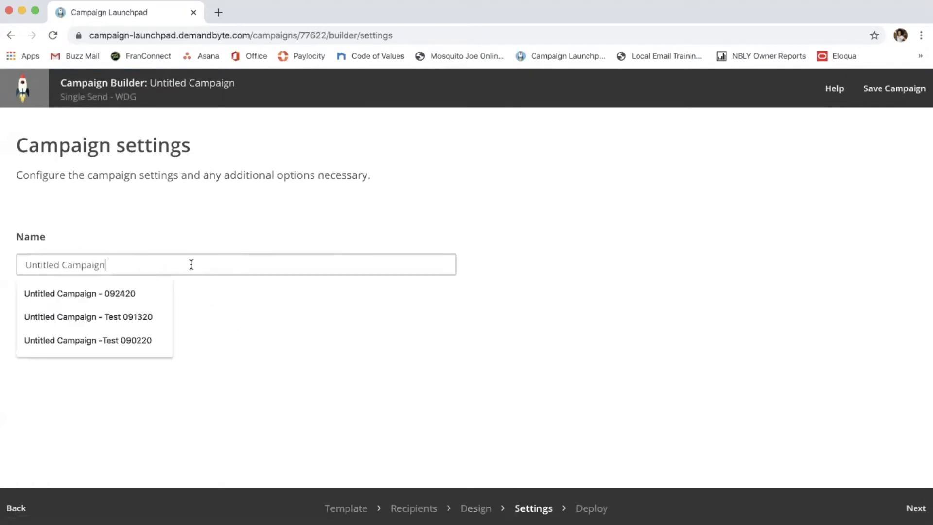
key("BackSpace")
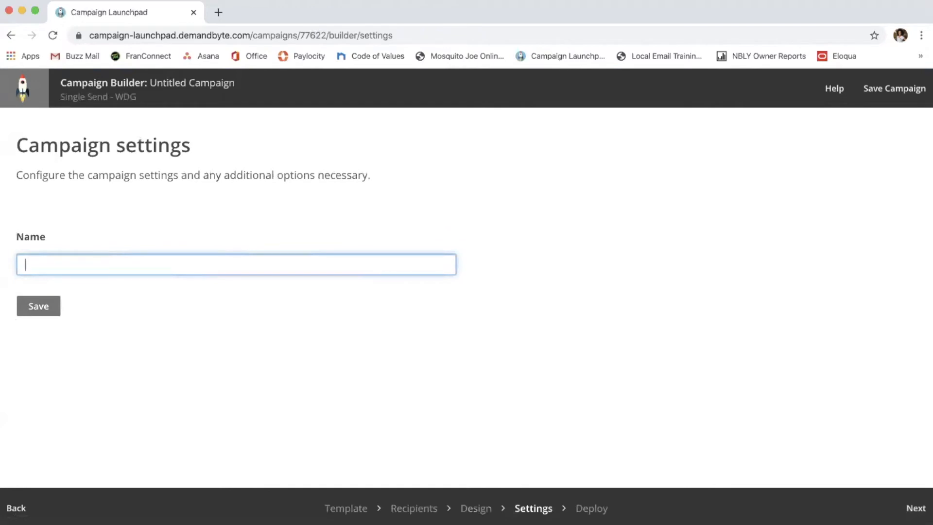
type("WDG ")
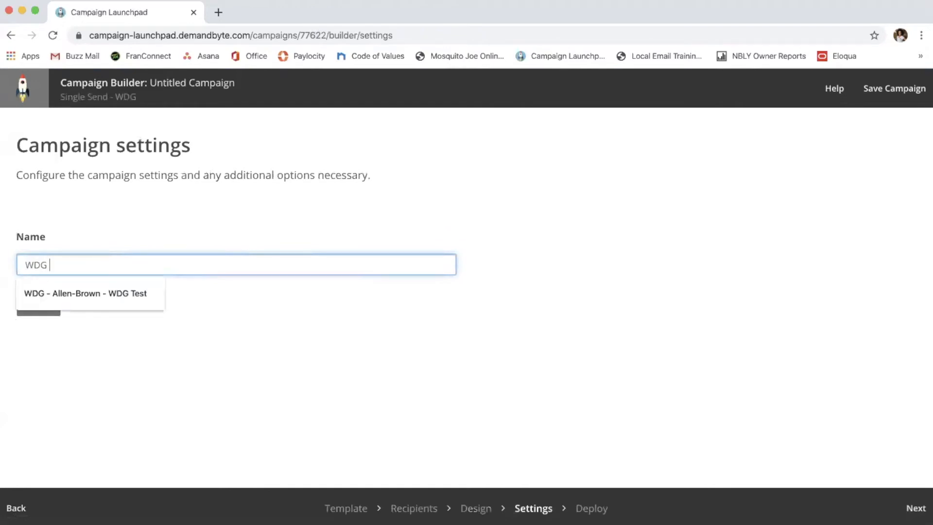
type("- Allen-Brown - Welcome Test")
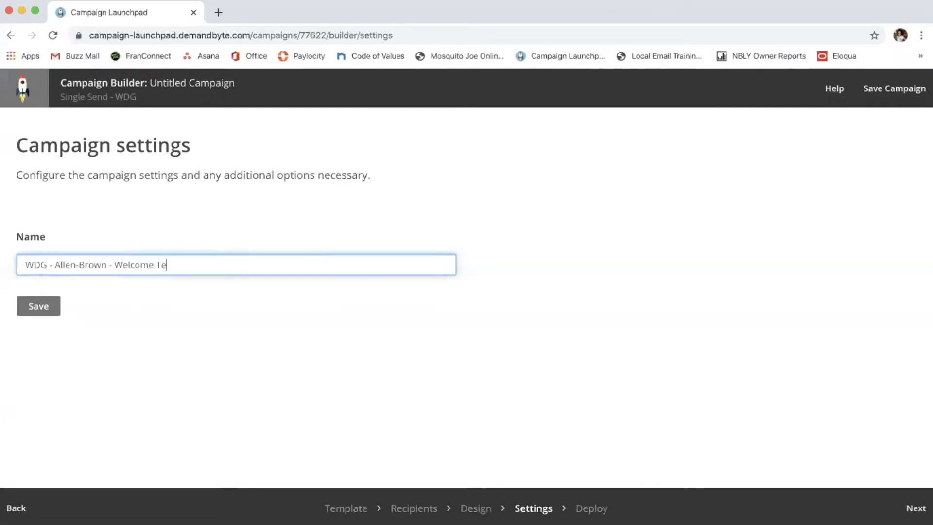
left_click(50, 314)
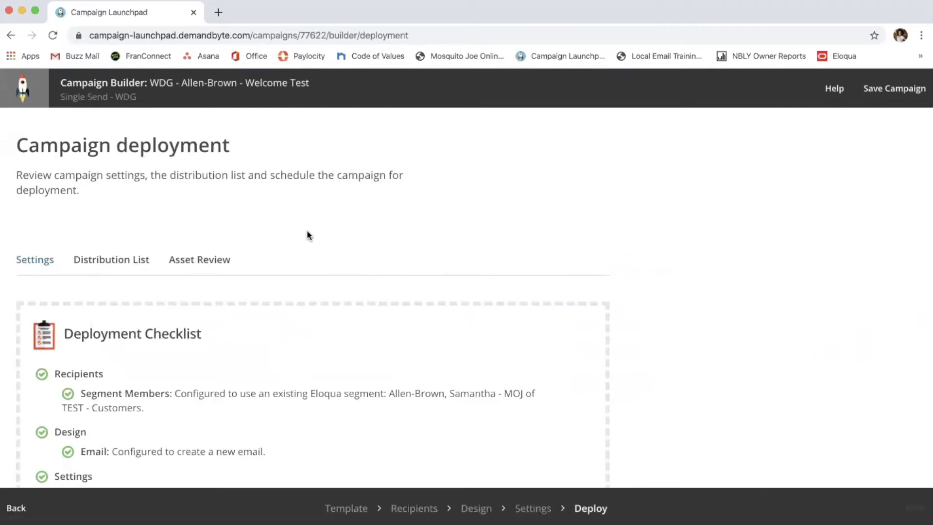
Review the deployment checklist, the distribution list and the email asset before deployment.
scroll(308, 231, "down", 3)
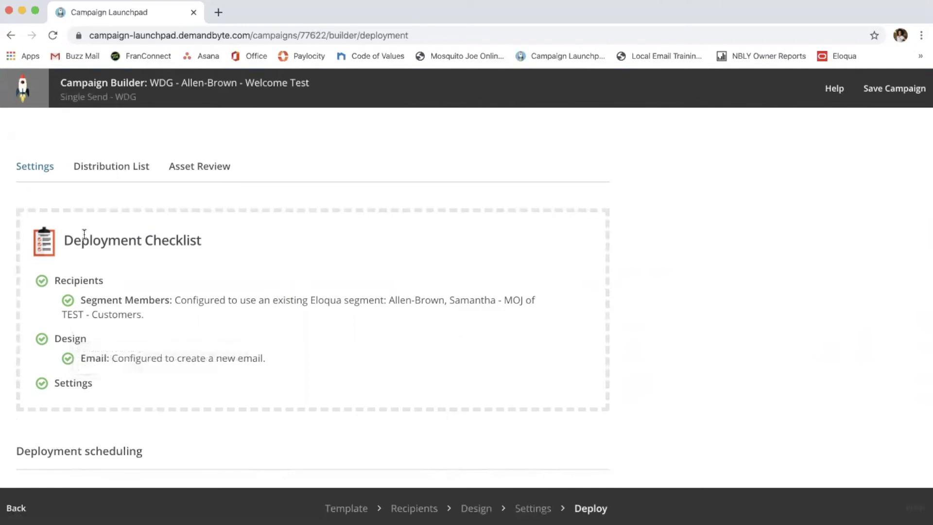
left_click(102, 167)
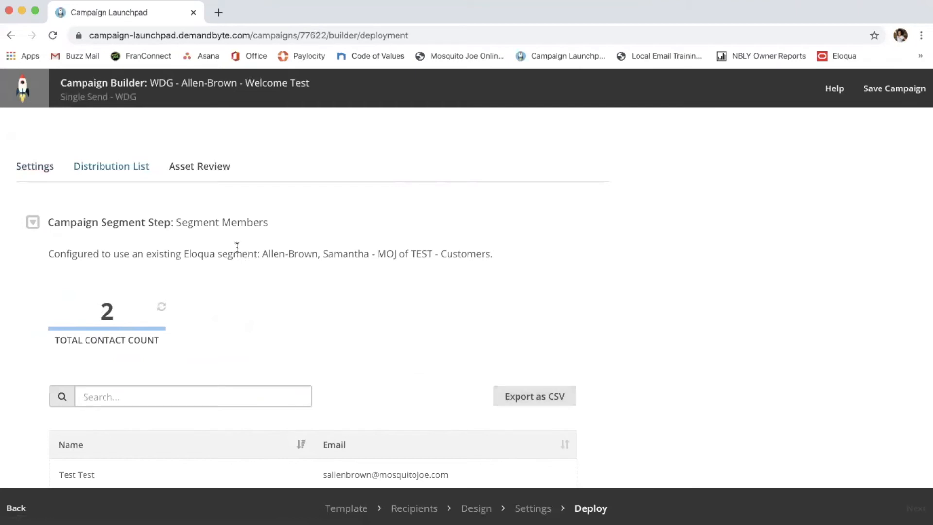
left_click(188, 166)
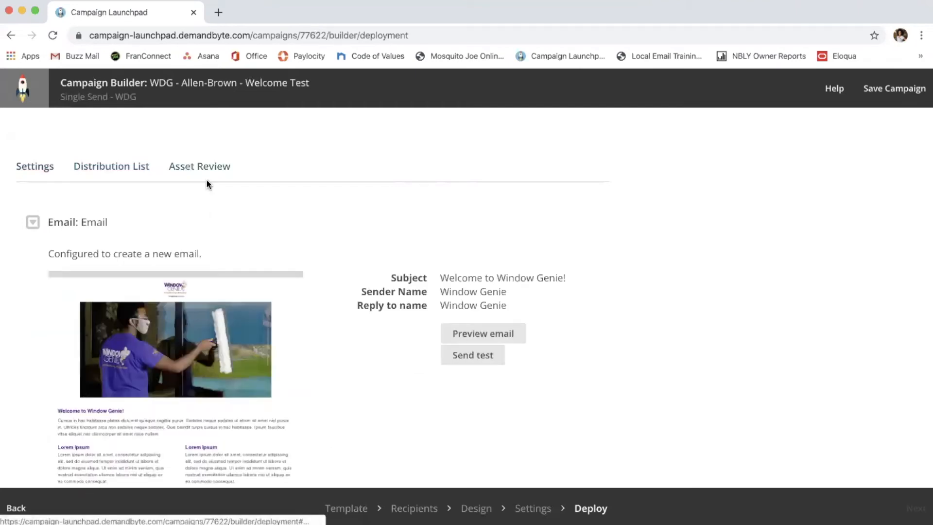
scroll(314, 249, "down", 2)
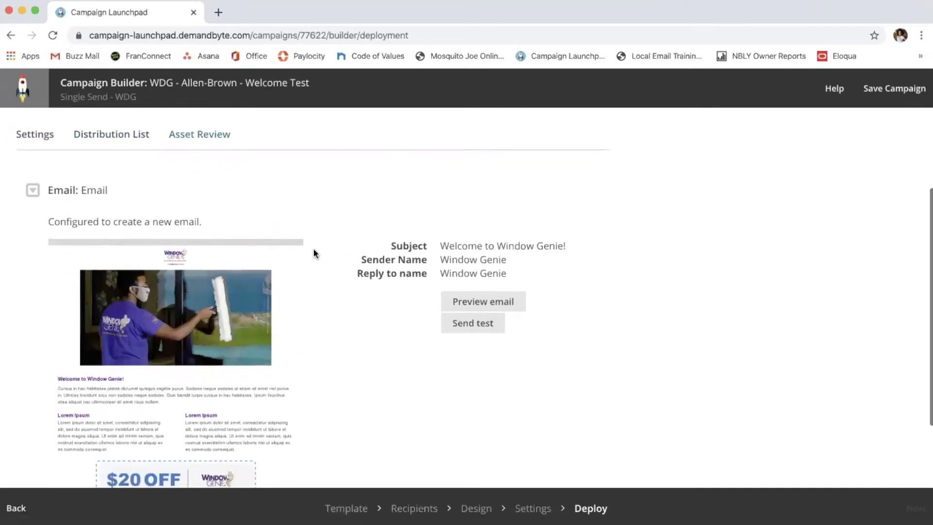
scroll(314, 249, "down", 5)
scroll(313, 254, "up", 5)
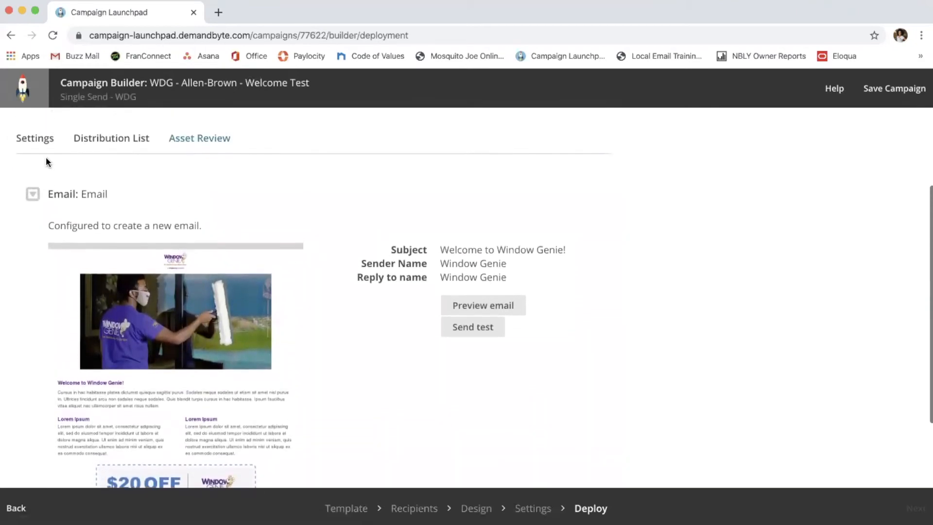
Set the campaign's deployment time to 05:15 PM in the deployment scheduling settings and deploy the campaign.
left_click(34, 144)
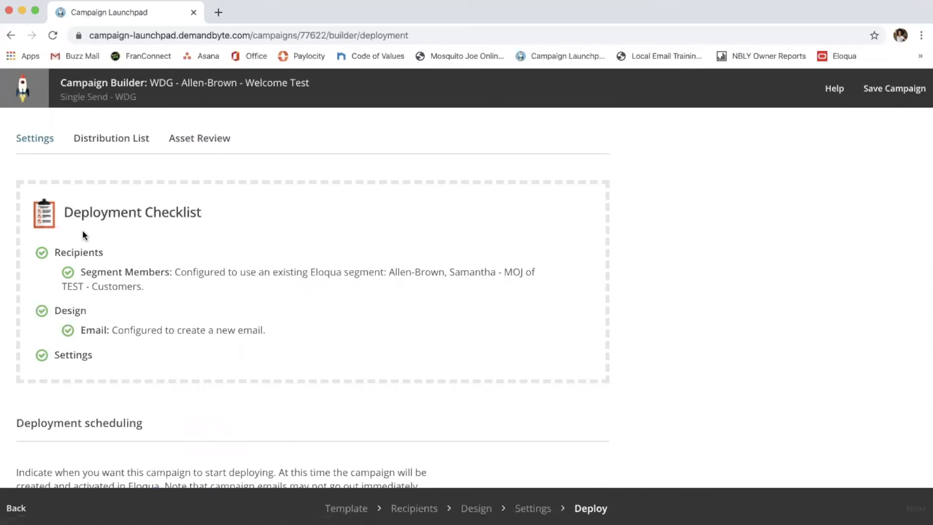
scroll(82, 229, "down", 2)
scroll(82, 229, "down", 1)
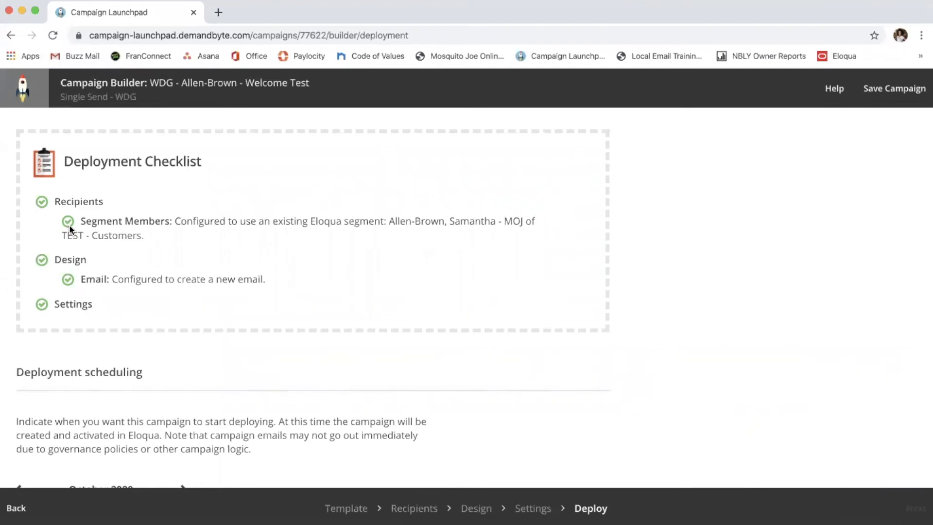
scroll(70, 228, "down", 4)
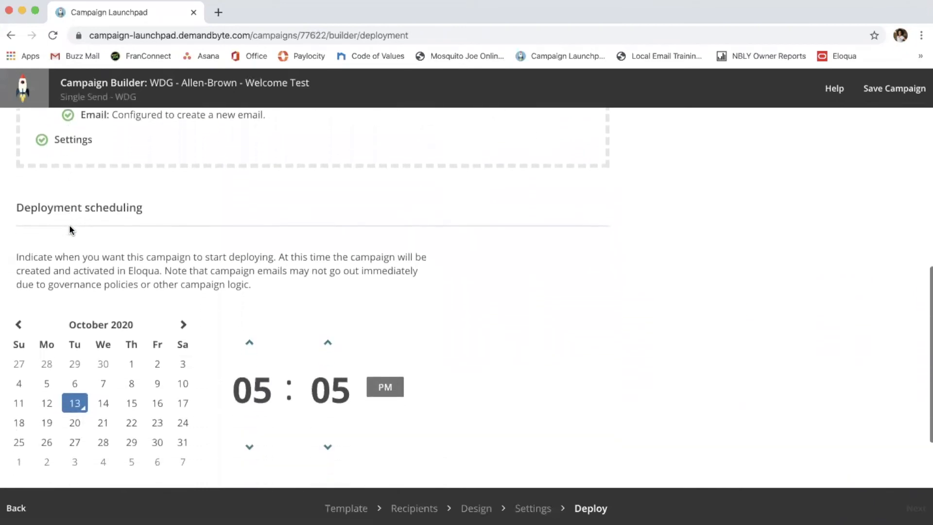
scroll(69, 228, "down", 2)
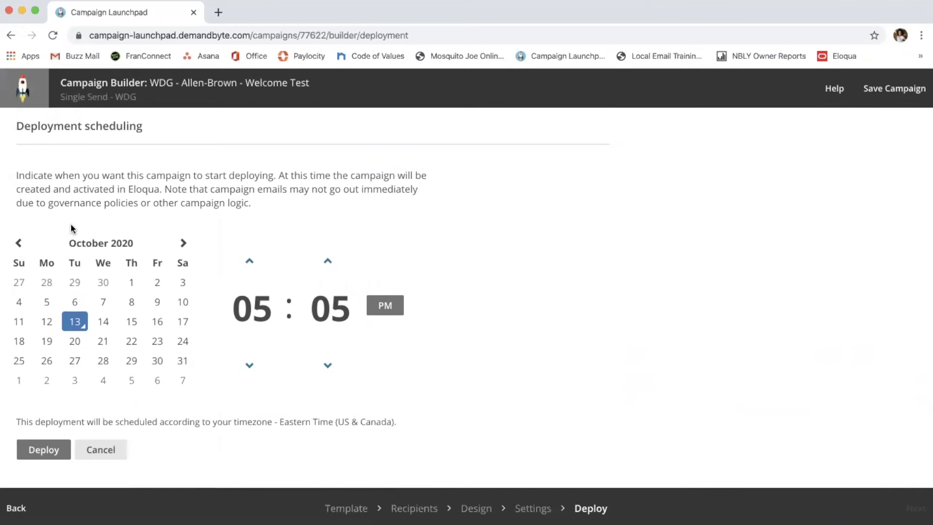
left_click(326, 262)
left_click(326, 263)
left_click(326, 263)
left_click(326, 263)
left_click(326, 263)
left_click(326, 263)
left_click(326, 263)
left_click(326, 262)
left_click(326, 263)
left_click(326, 263)
scroll(399, 258, "down", 1)
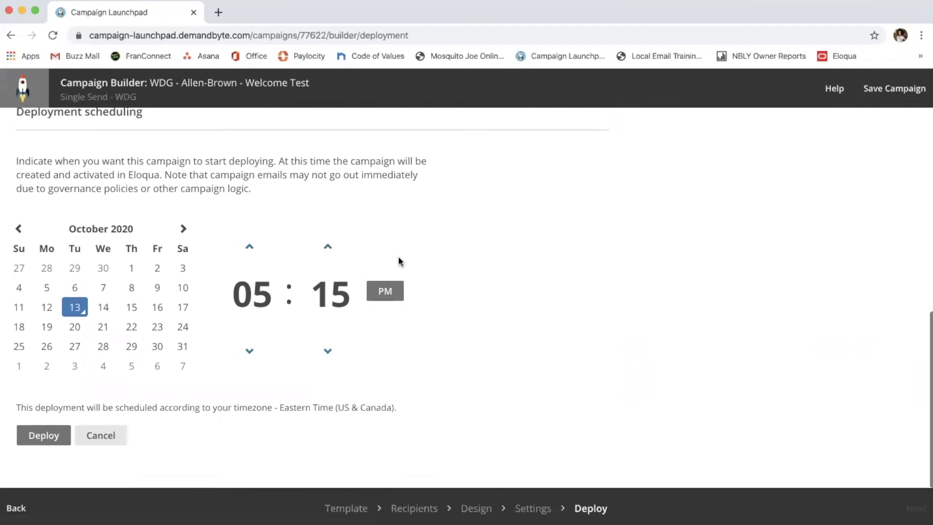
left_click(44, 435)
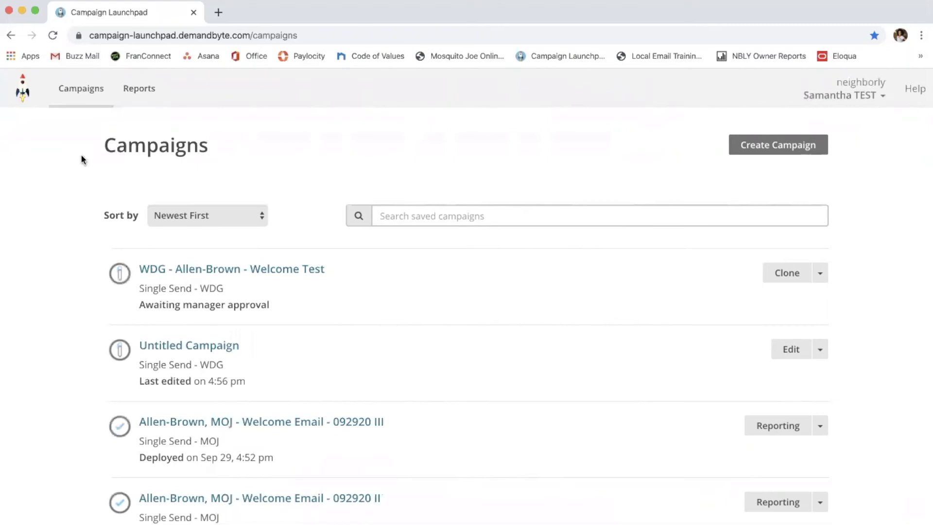
Review the account-wide reporting overview and the campaign activity table.
left_click(134, 90)
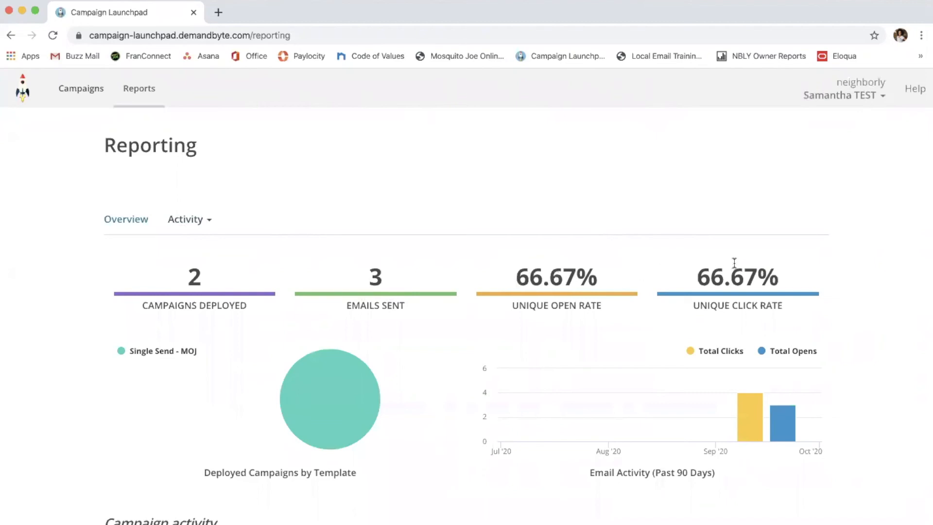
scroll(734, 263, "down", 5)
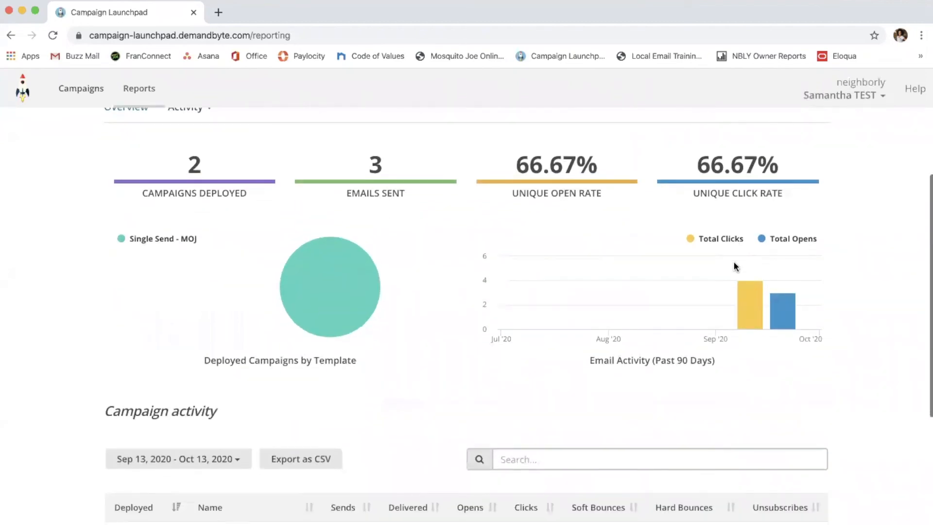
scroll(734, 262, "down", 2)
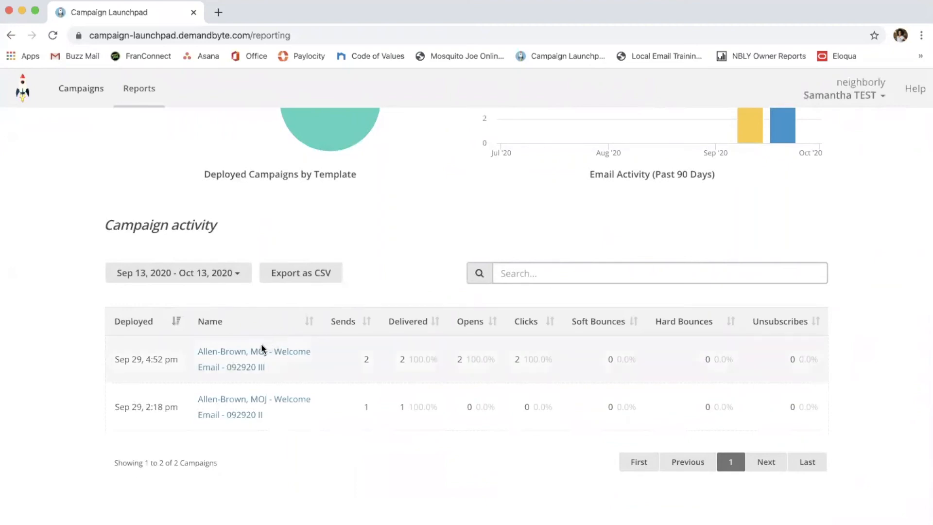
Open the report for the MOJ Welcome Email 092920 III campaign and examine its effectiveness score, rates and activity chart.
left_click(253, 354)
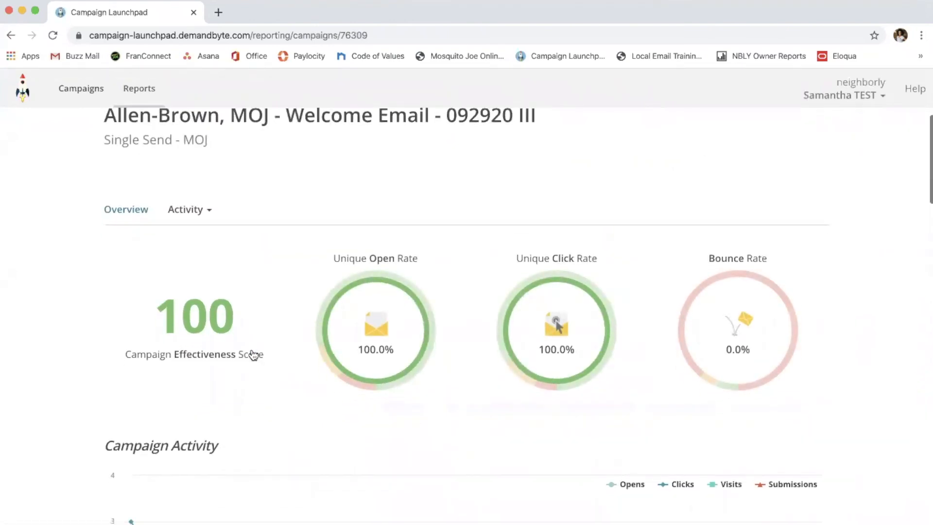
scroll(253, 355, "down", 2)
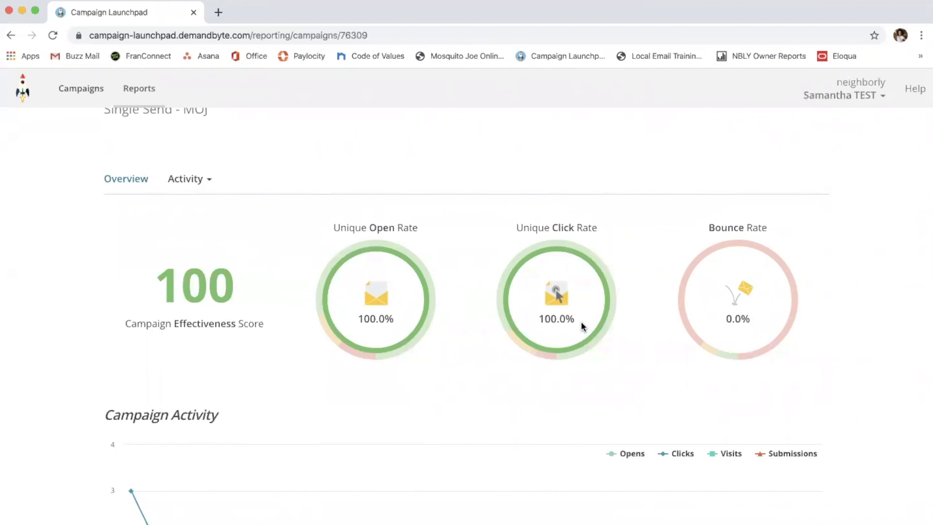
scroll(582, 323, "down", 5)
scroll(582, 323, "down", 1)
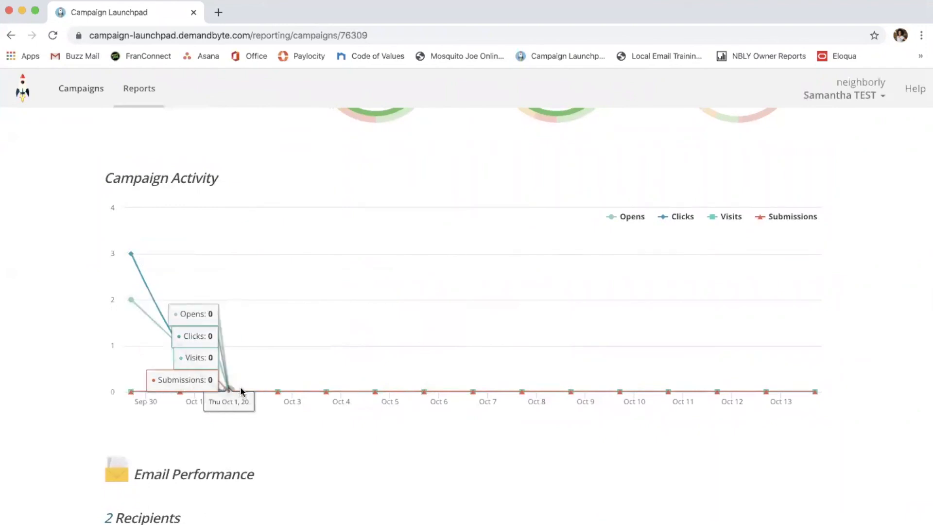
Examine the email, landing page and form performance sections of the MOJ welcome campaign's report.
scroll(241, 392, "down", 4)
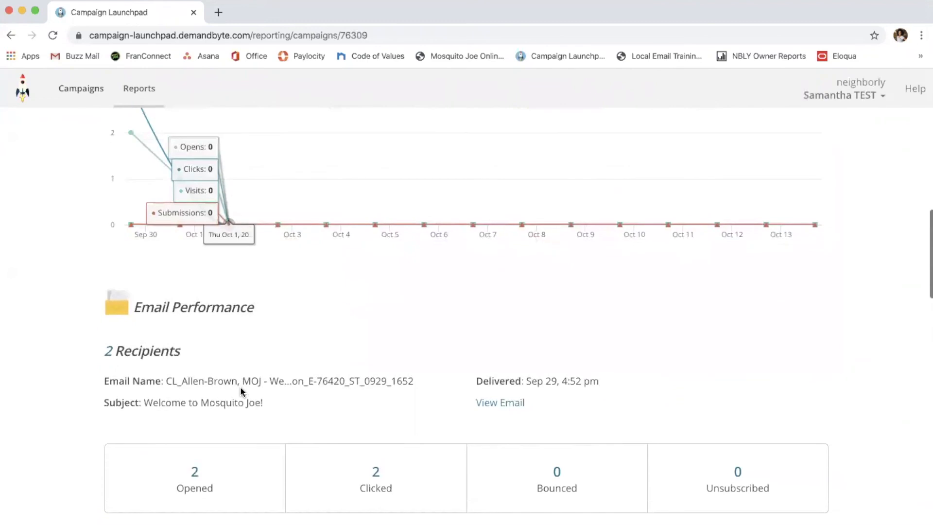
scroll(241, 391, "down", 3)
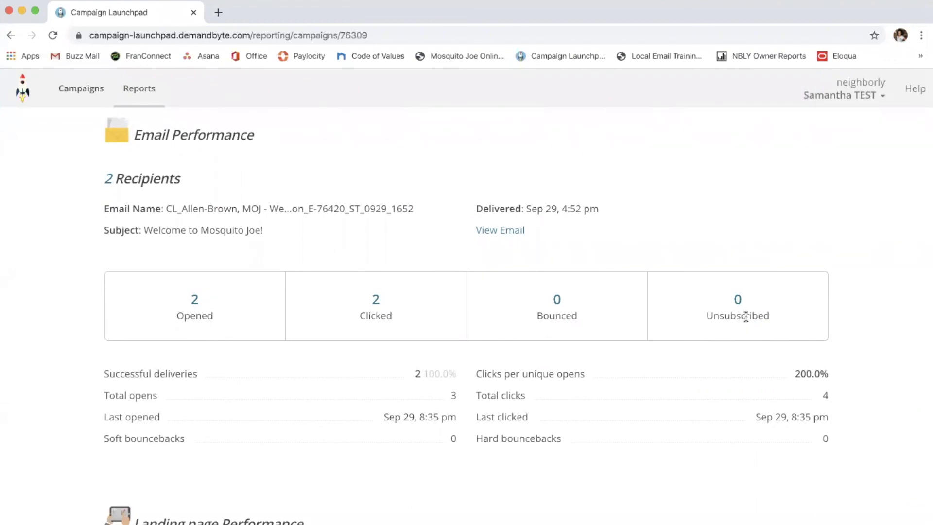
scroll(746, 316, "down", 5)
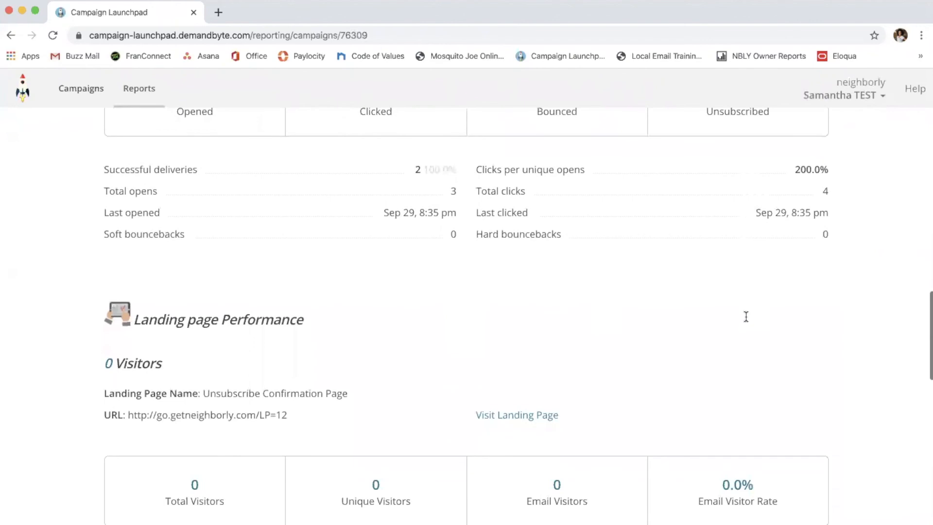
scroll(747, 320, "down", 5)
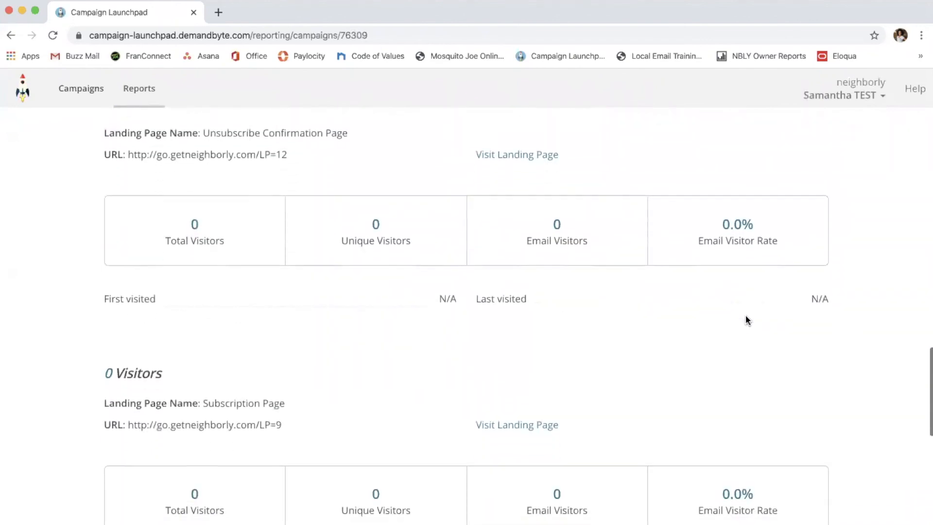
scroll(748, 319, "down", 5)
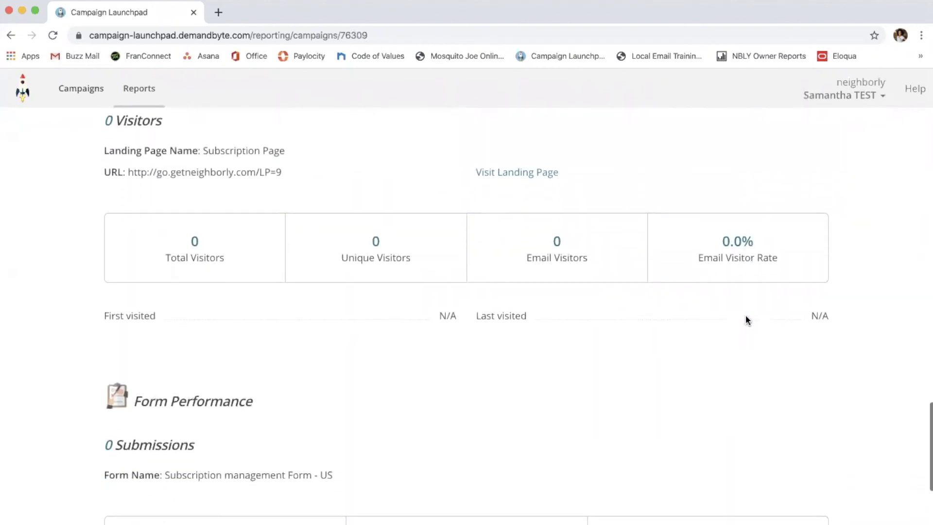
scroll(747, 320, "up", 7)
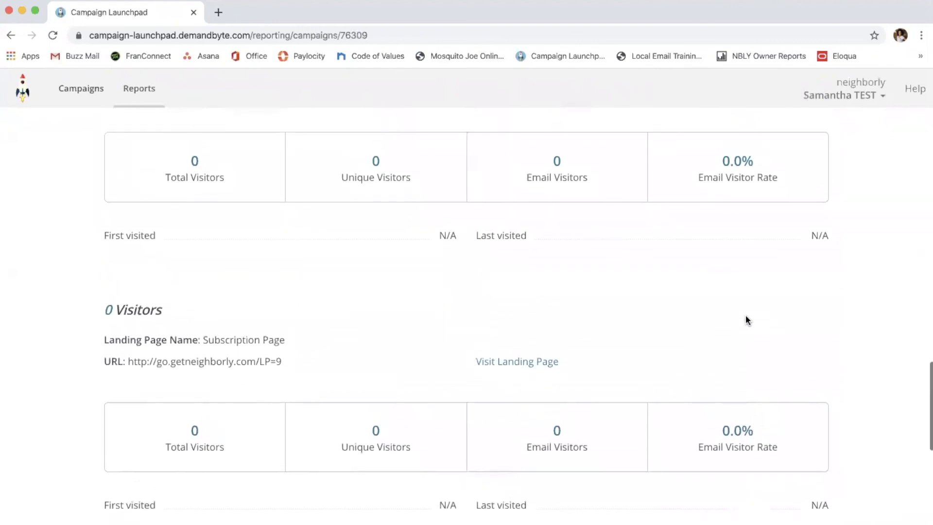
scroll(747, 320, "up", 5)
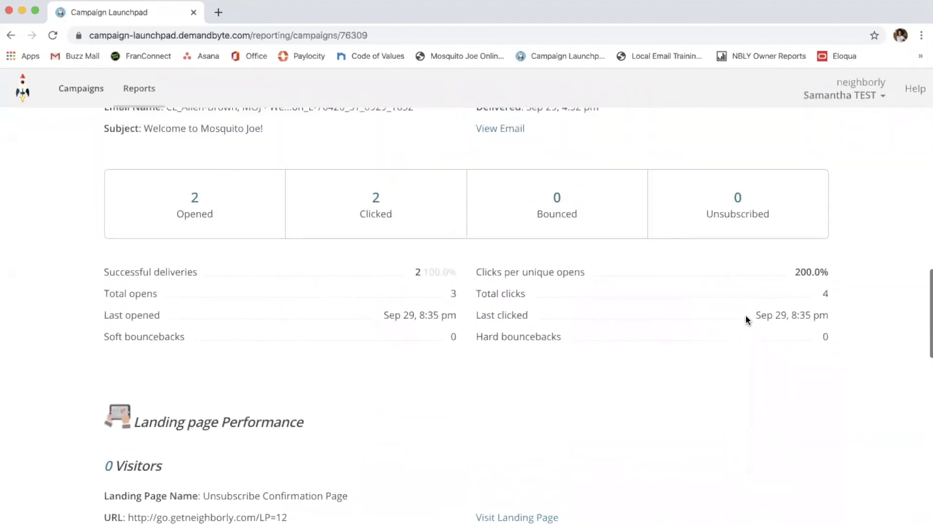